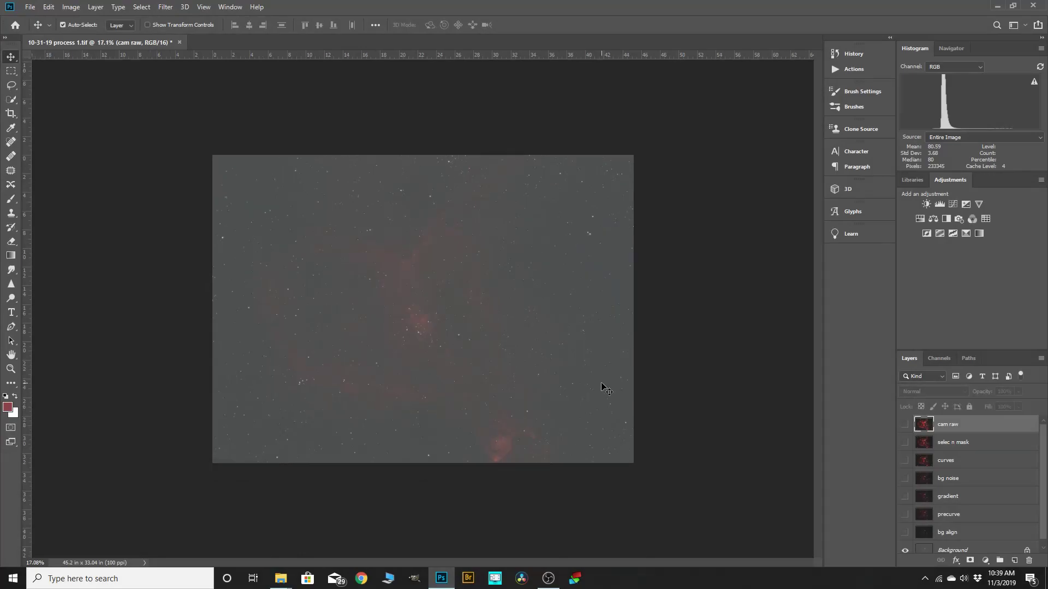
- Show all the hidden processing layers one after another, from bg align up to cam raw
key(ctrl+plus)
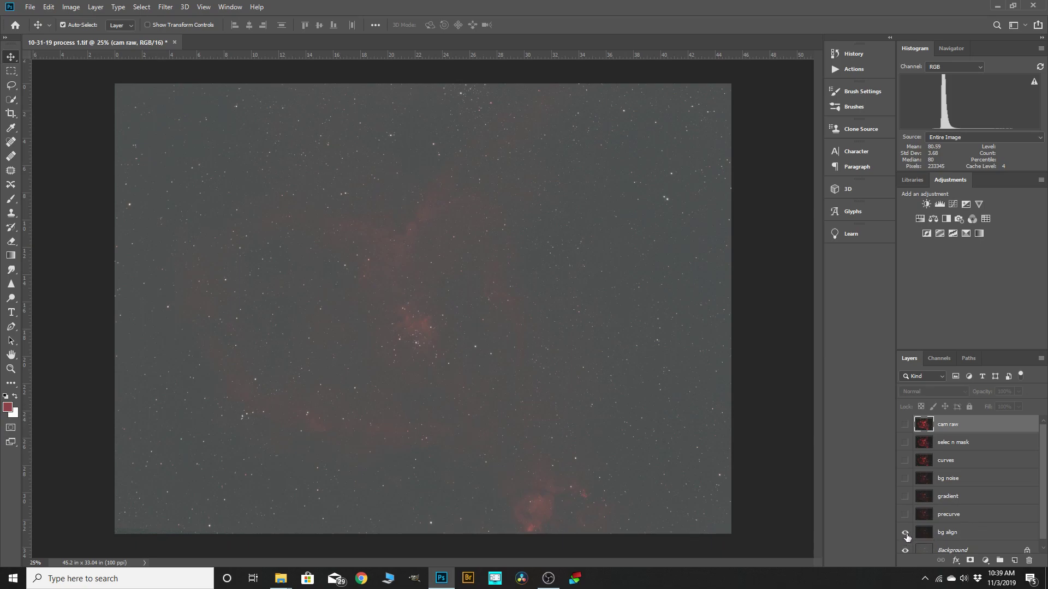
click(906, 534)
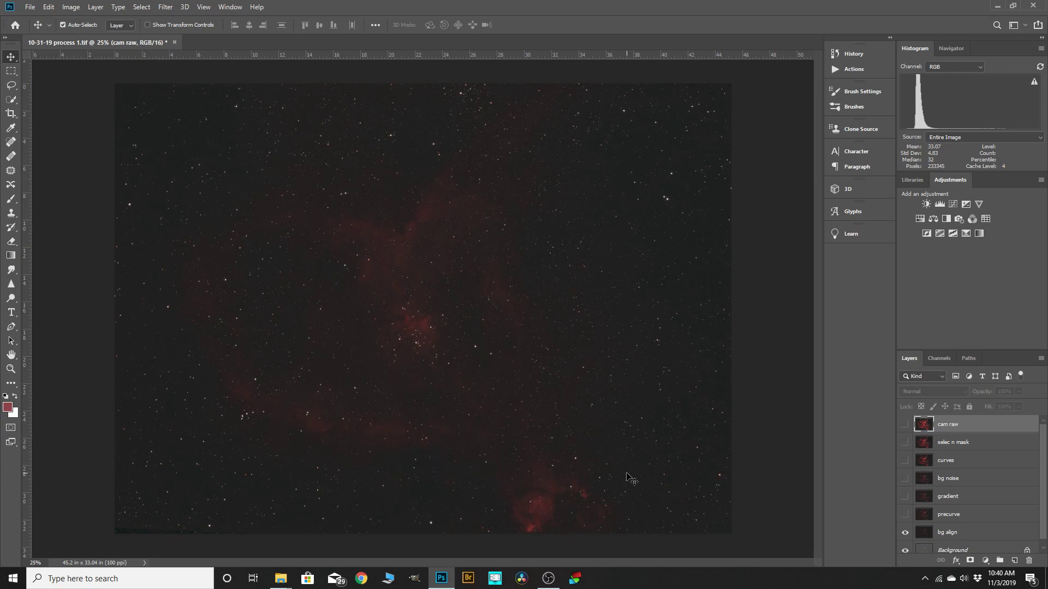
click(905, 515)
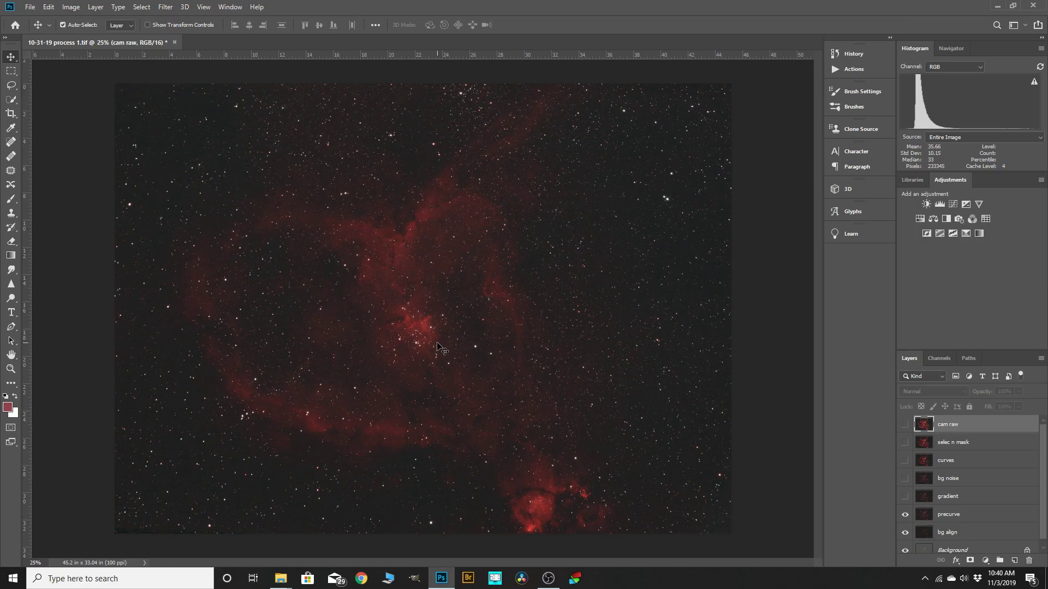
click(904, 498)
click(905, 479)
click(904, 462)
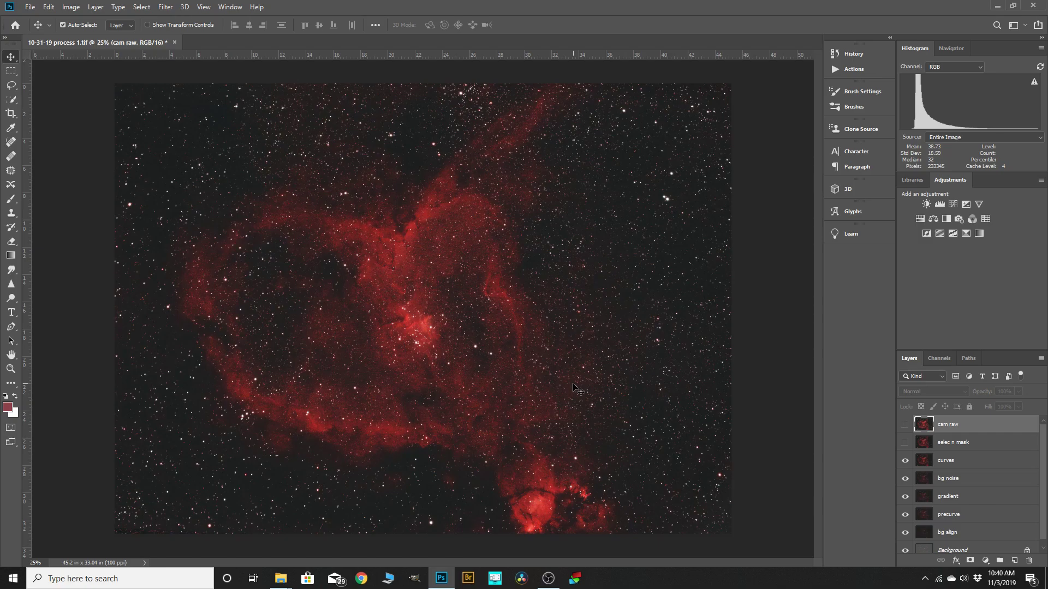
click(905, 443)
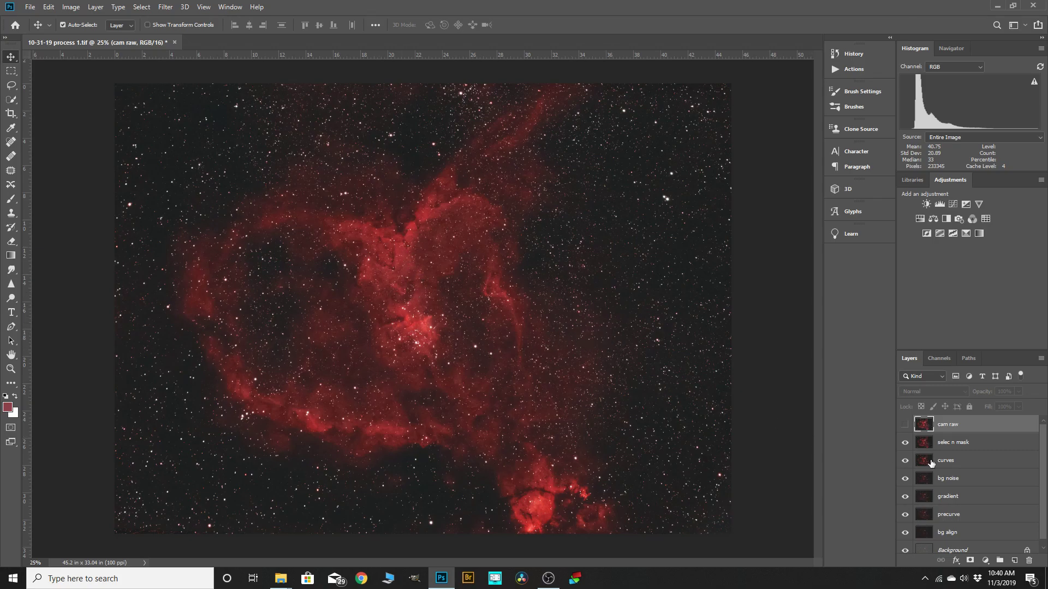
click(905, 425)
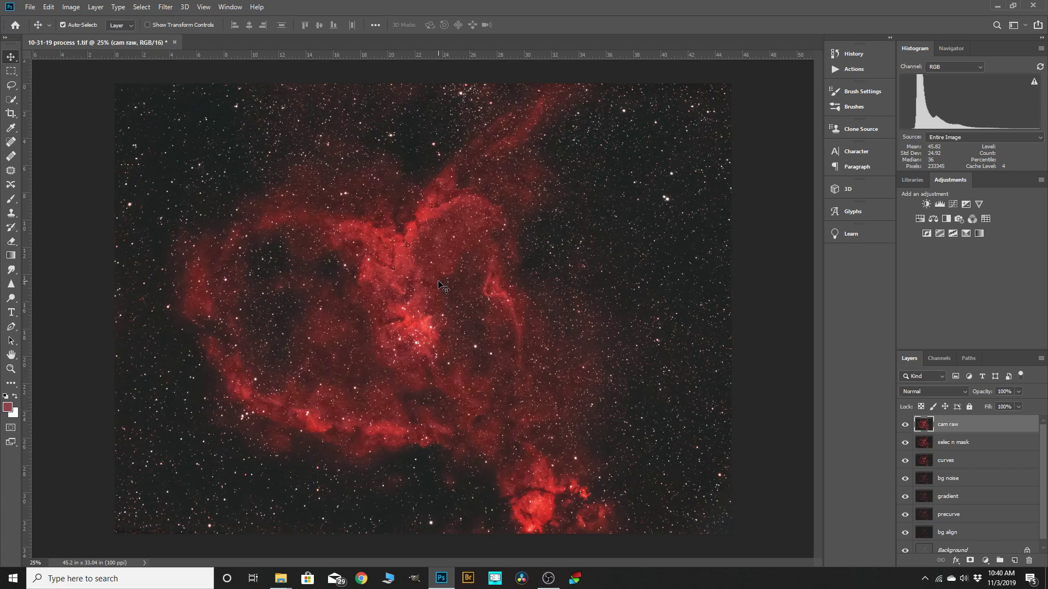
- Examine the processed nebula and its surrounding star field at closer and wider views
scroll(438, 287, up, 2)
scroll(209, 287, up, 2)
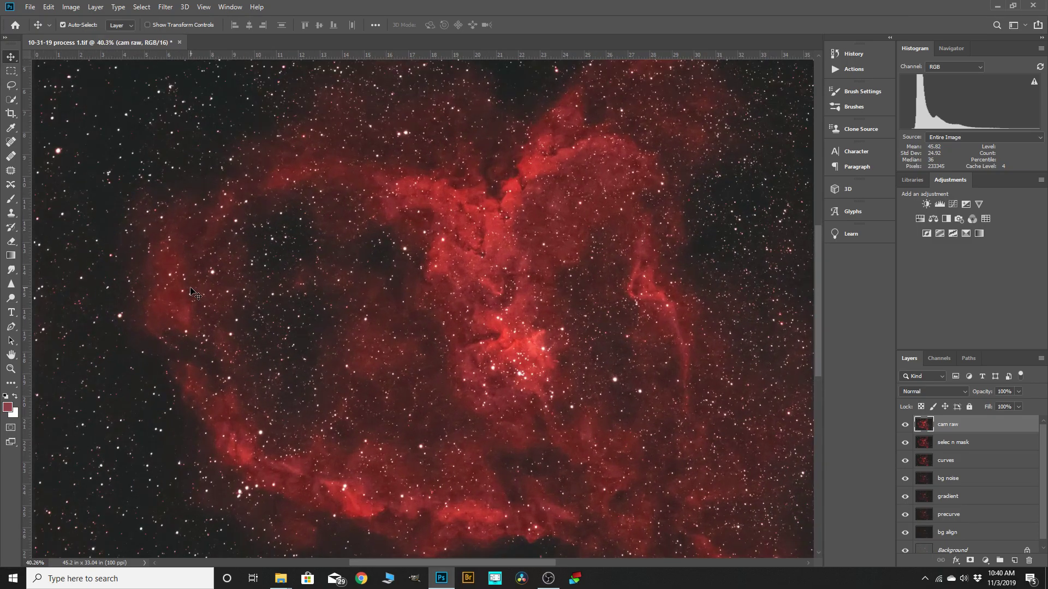
scroll(628, 349, down, 2)
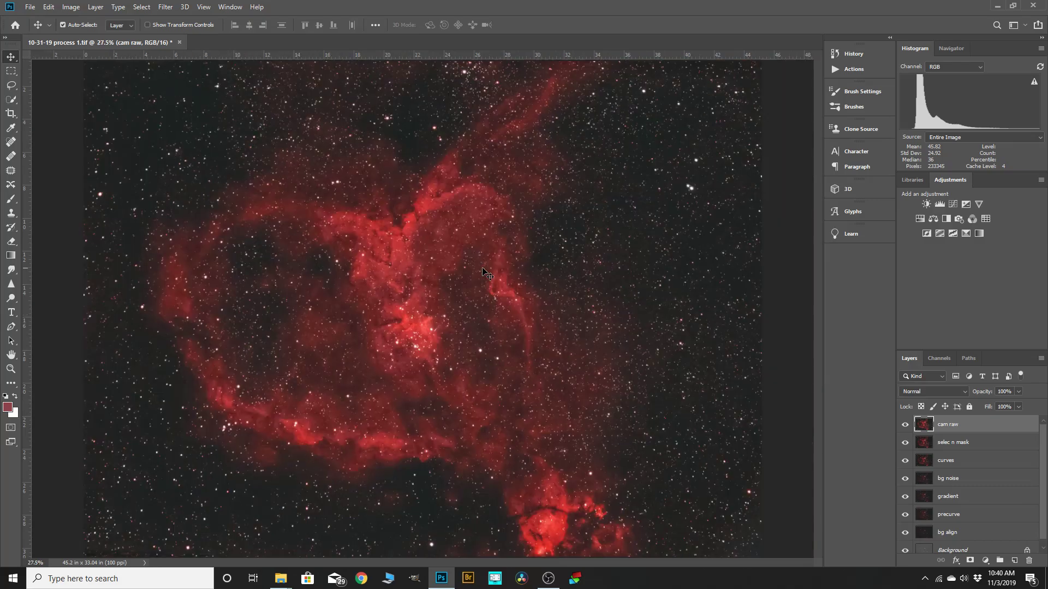
scroll(686, 342, down, 2)
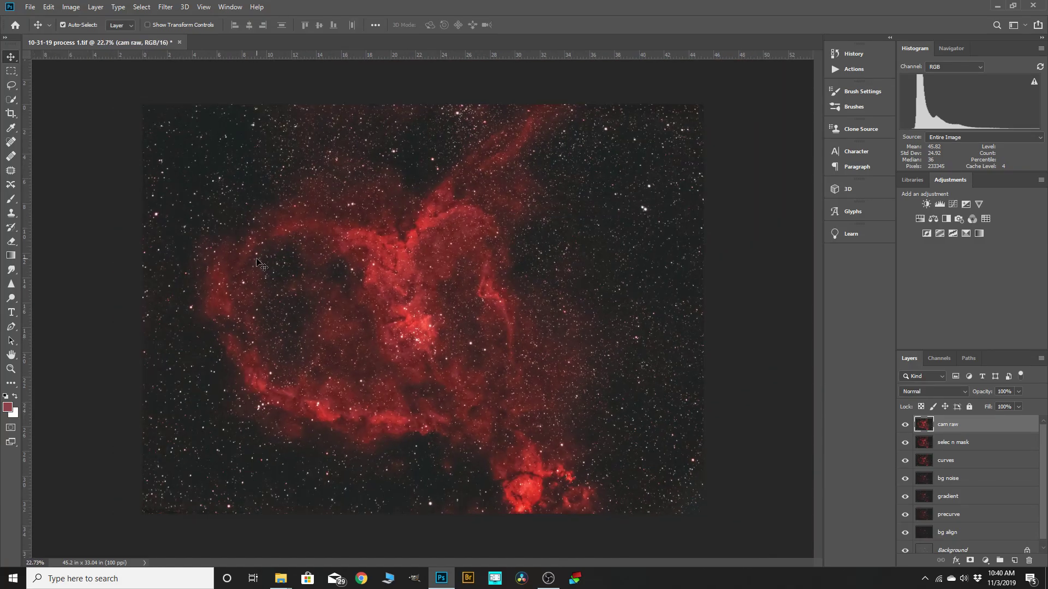
scroll(421, 303, up, 1)
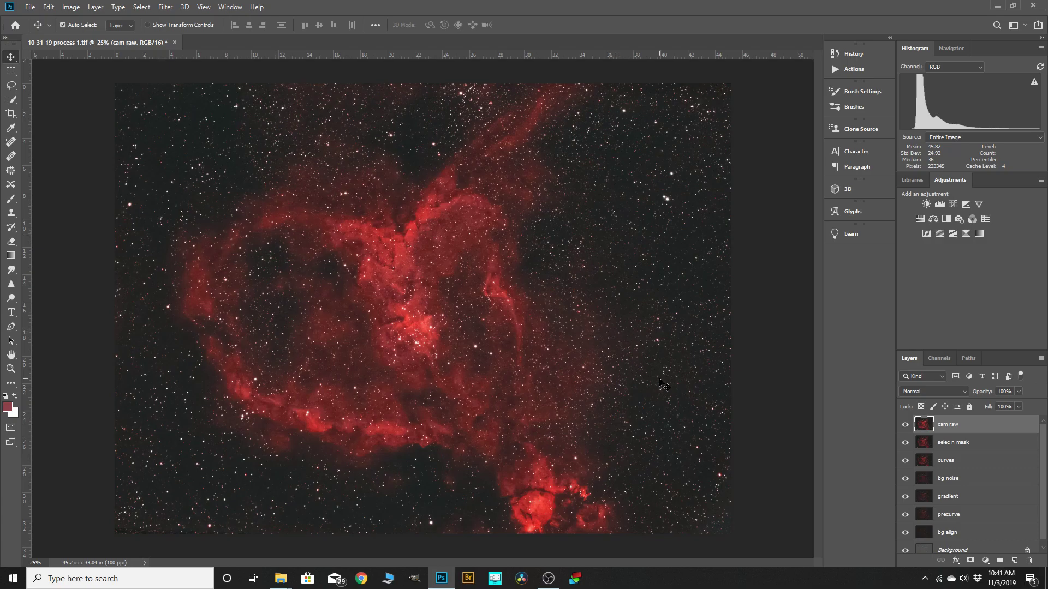
scroll(671, 386, down, 1)
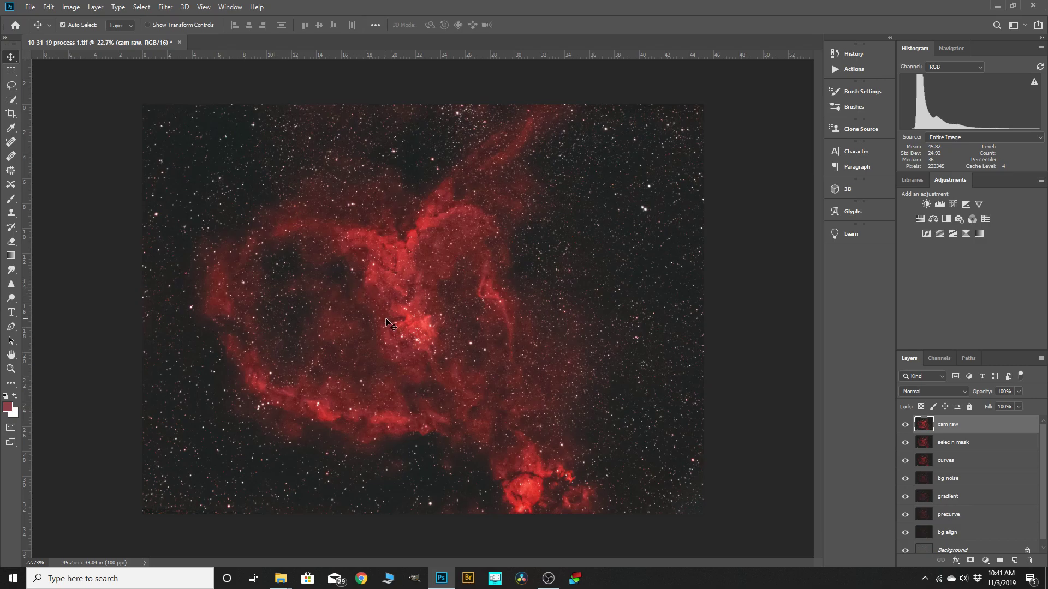
scroll(427, 317, up, 1)
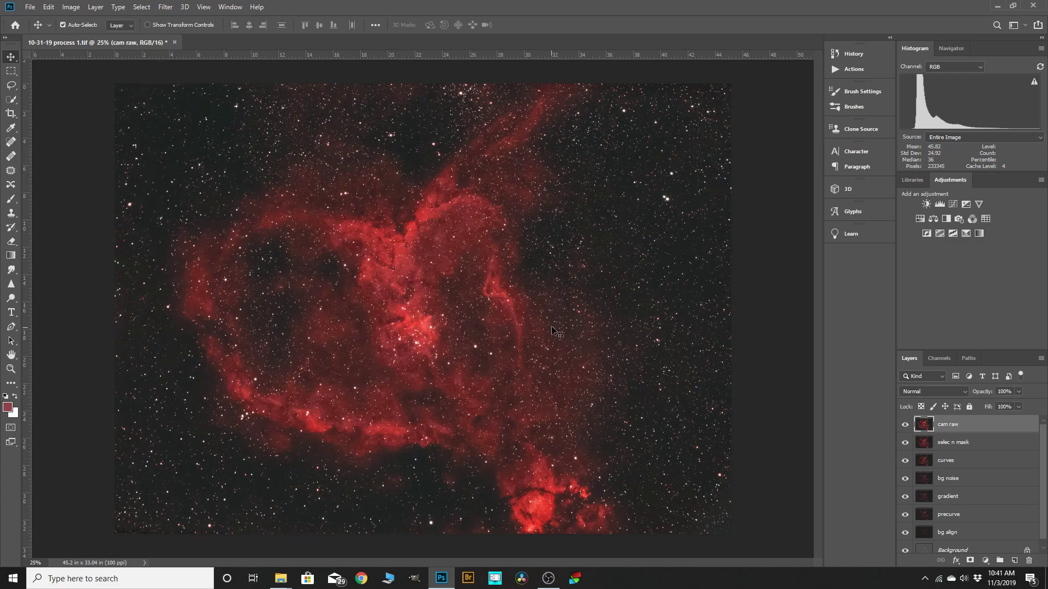
scroll(595, 372, down, 1)
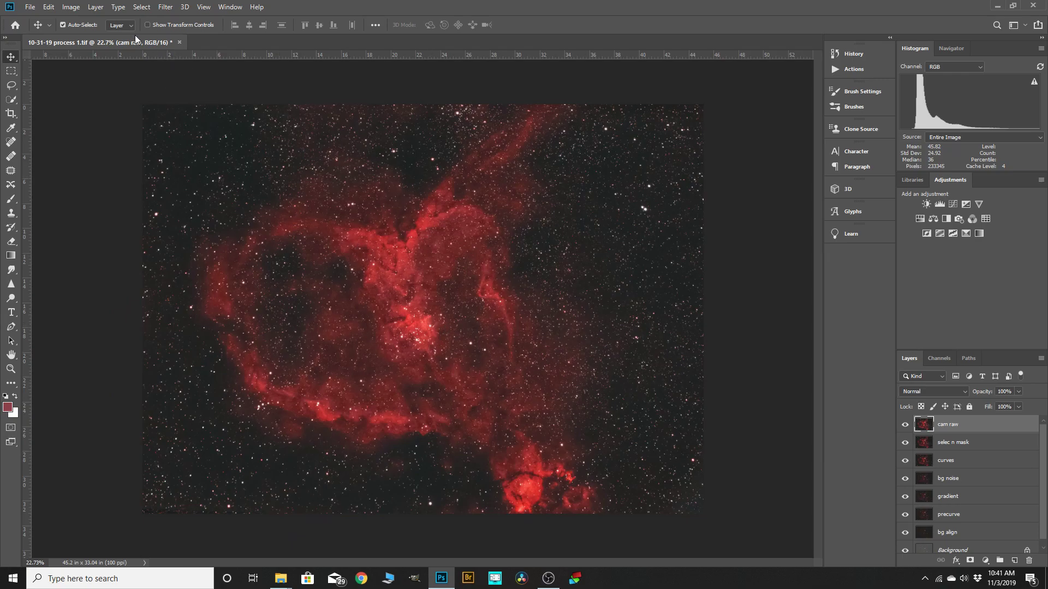
- Flatten the image and duplicate the resulting Background layer
click(95, 6)
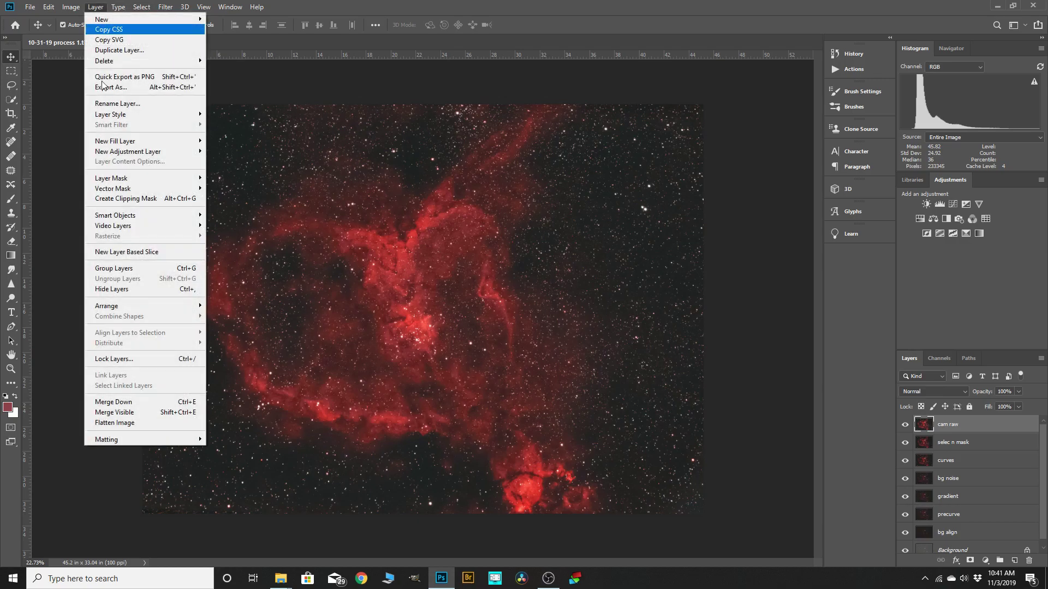
click(136, 421)
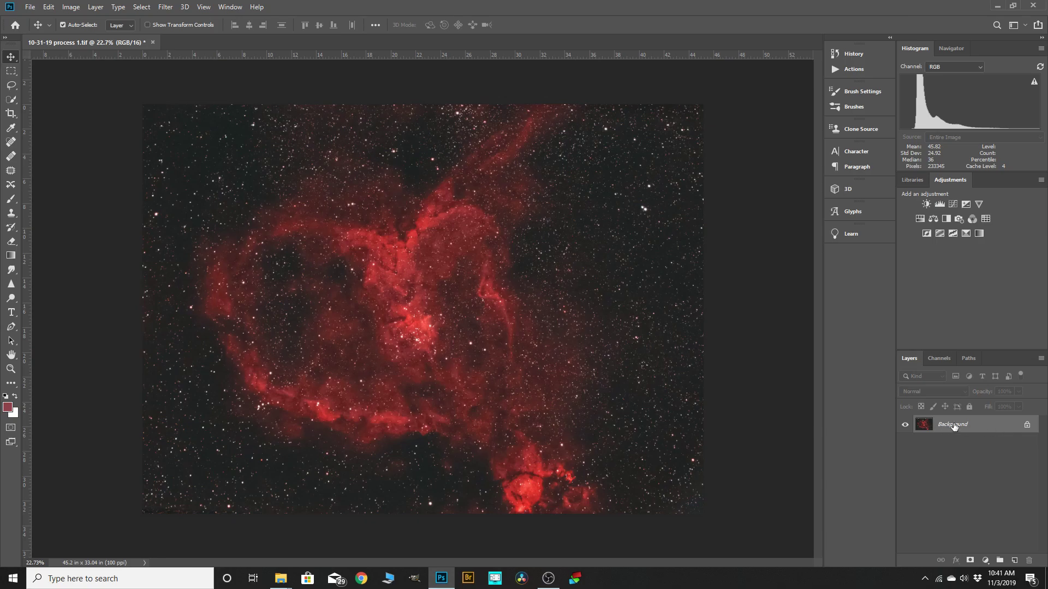
drag(954, 427, 1015, 561)
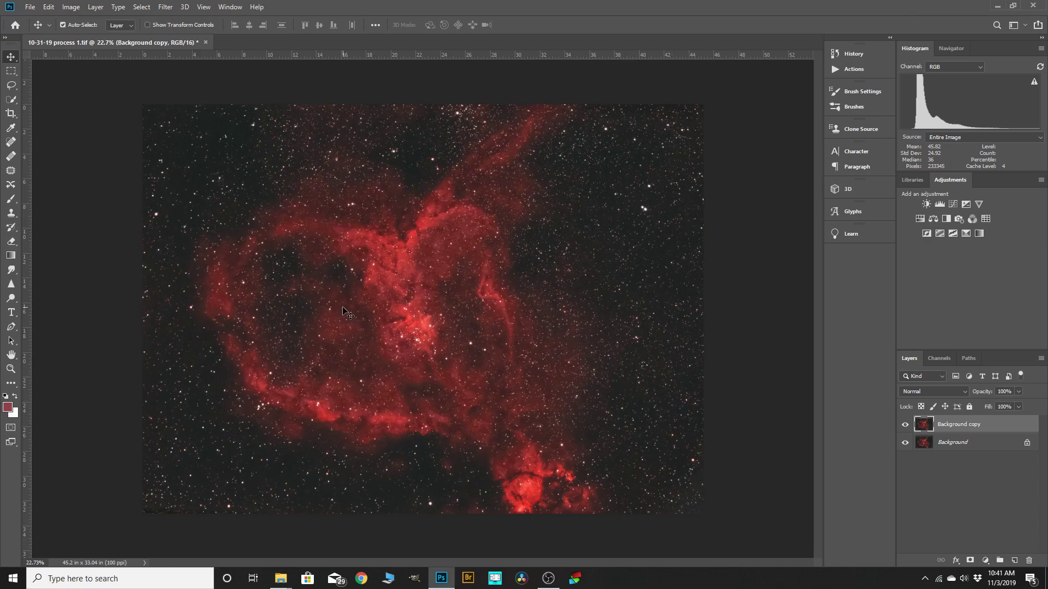
click(143, 7)
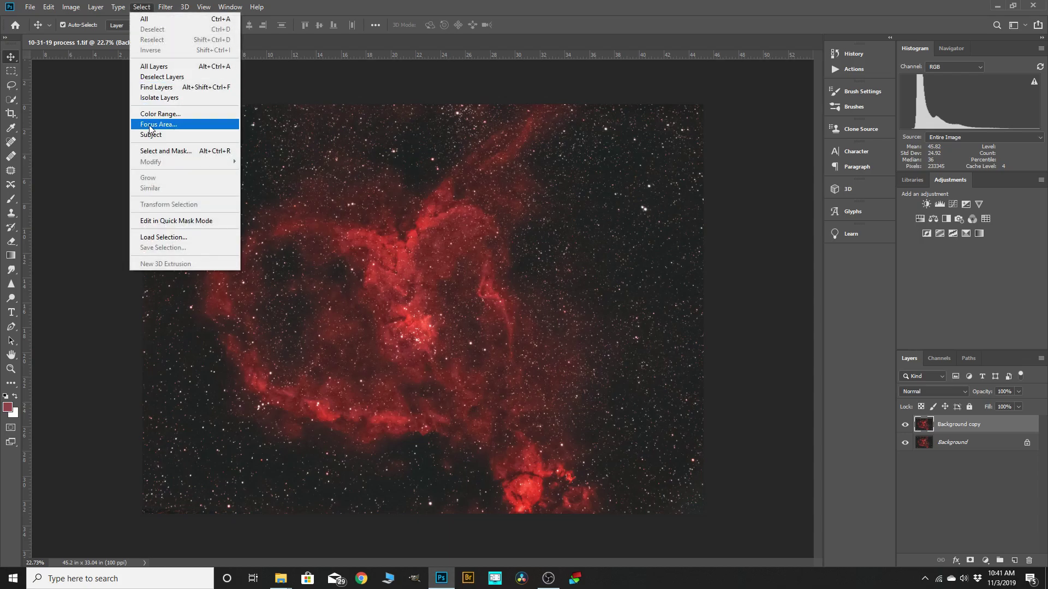
click(323, 92)
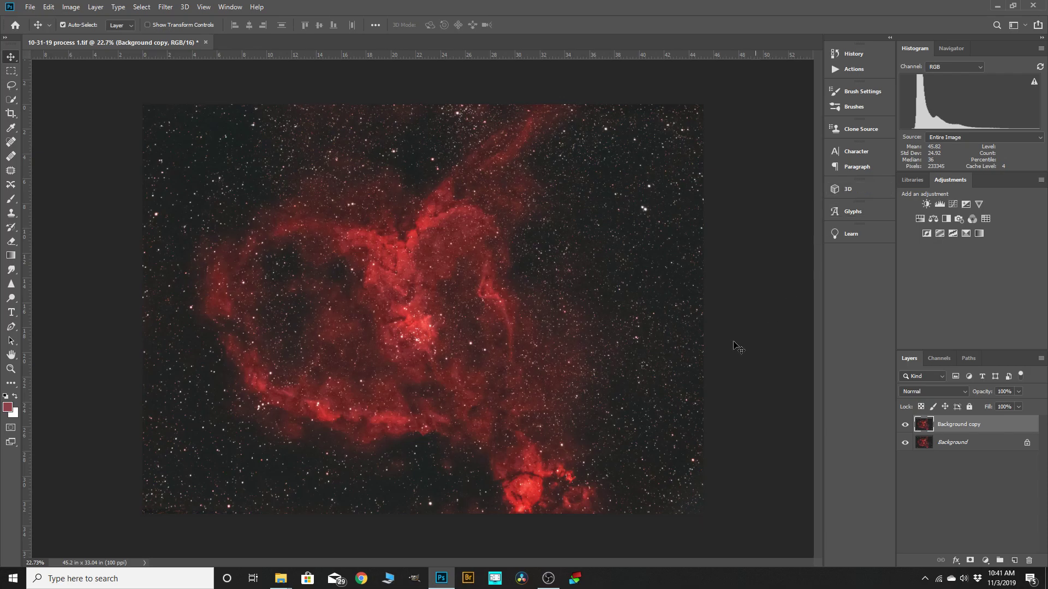
- Run the Select Brighter Stars action from the Astronomy Tools set on the duplicated layer
click(836, 69)
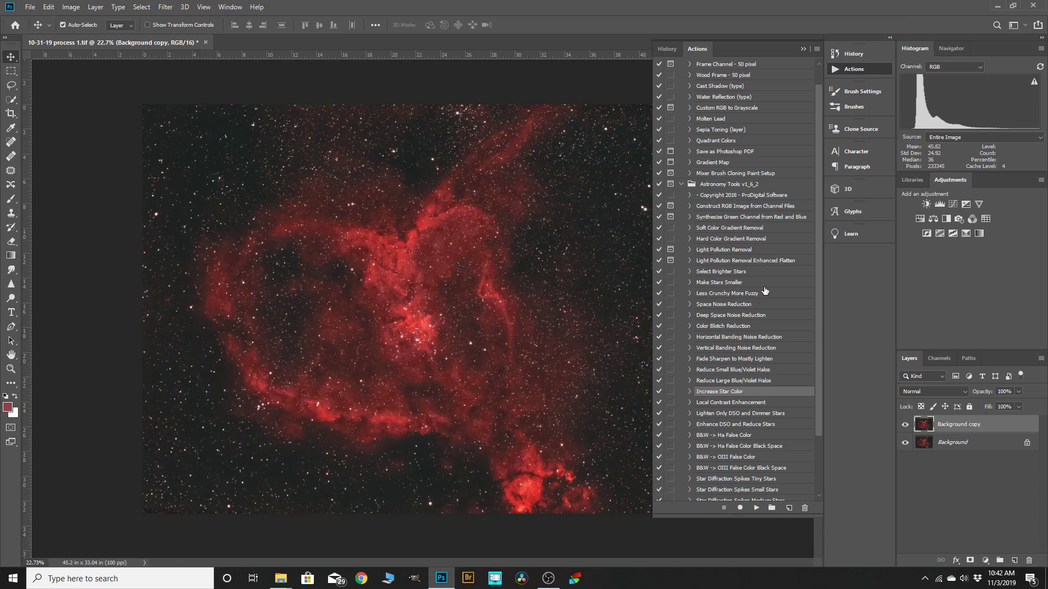
click(720, 273)
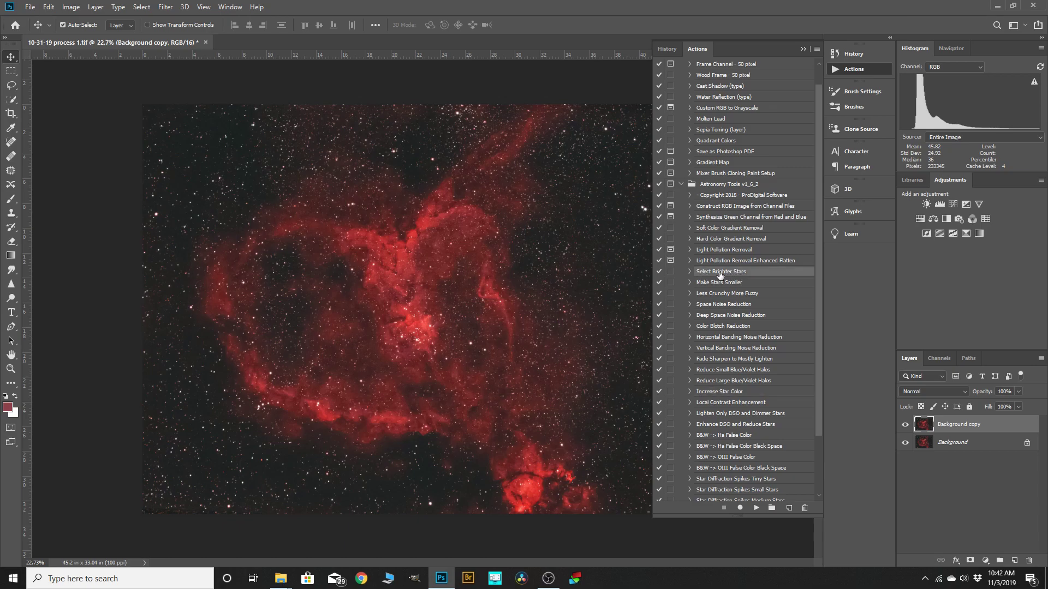
click(756, 507)
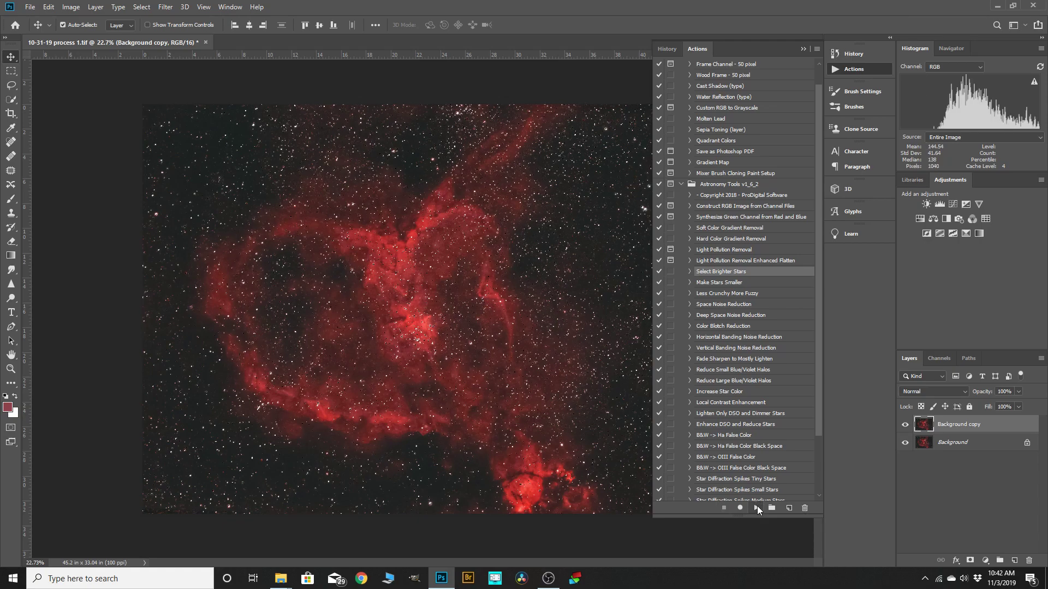
click(803, 50)
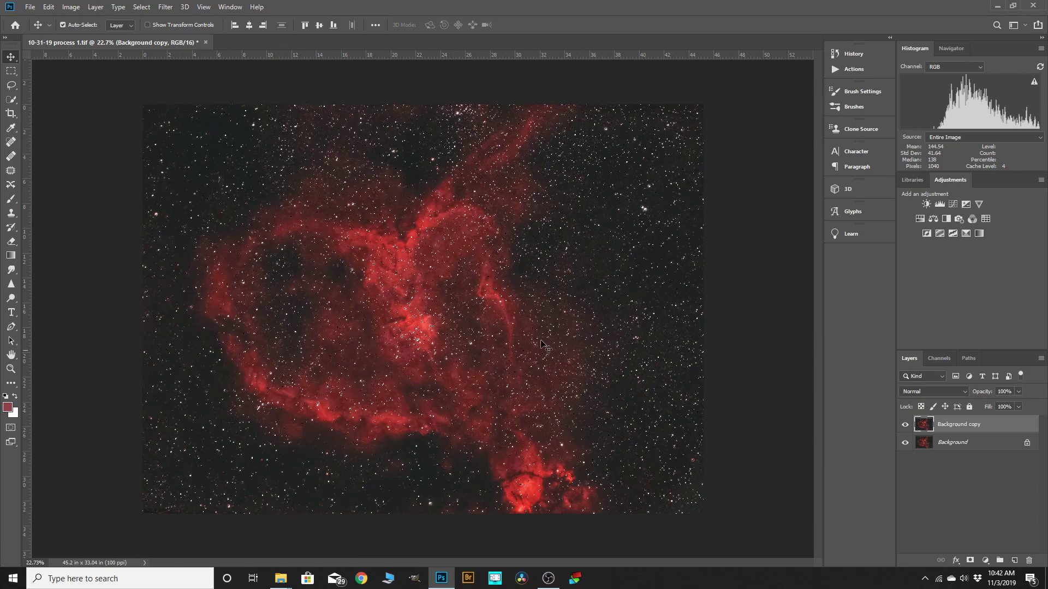
- Inspect up close how tightly the selection outlines fit the stars across the nebula
scroll(267, 238, up, 3)
scroll(306, 235, down, 2)
scroll(349, 230, up, 4)
scroll(363, 225, up, 2)
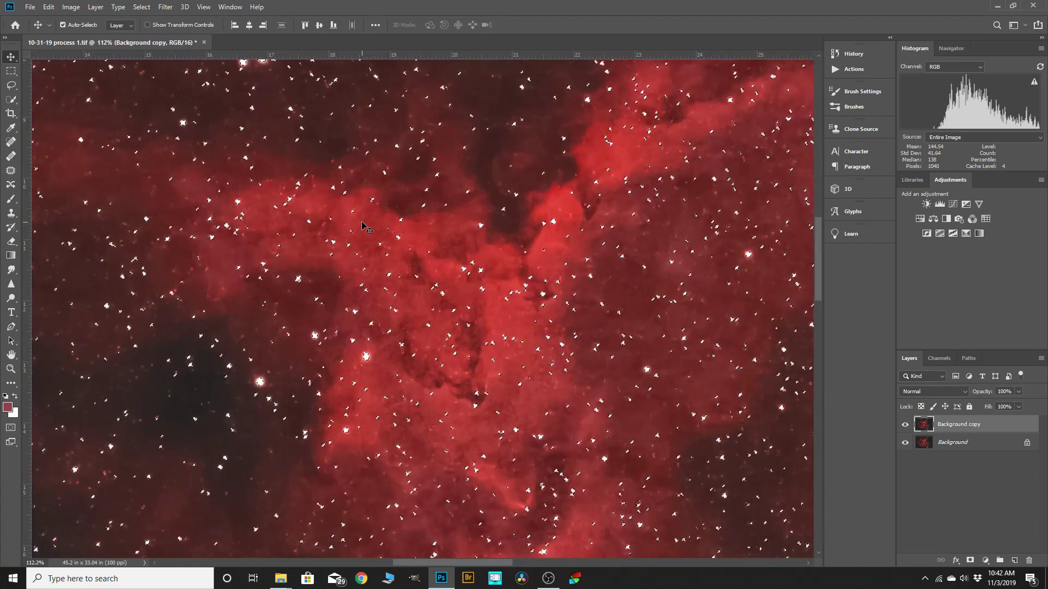
scroll(513, 328, up, 2)
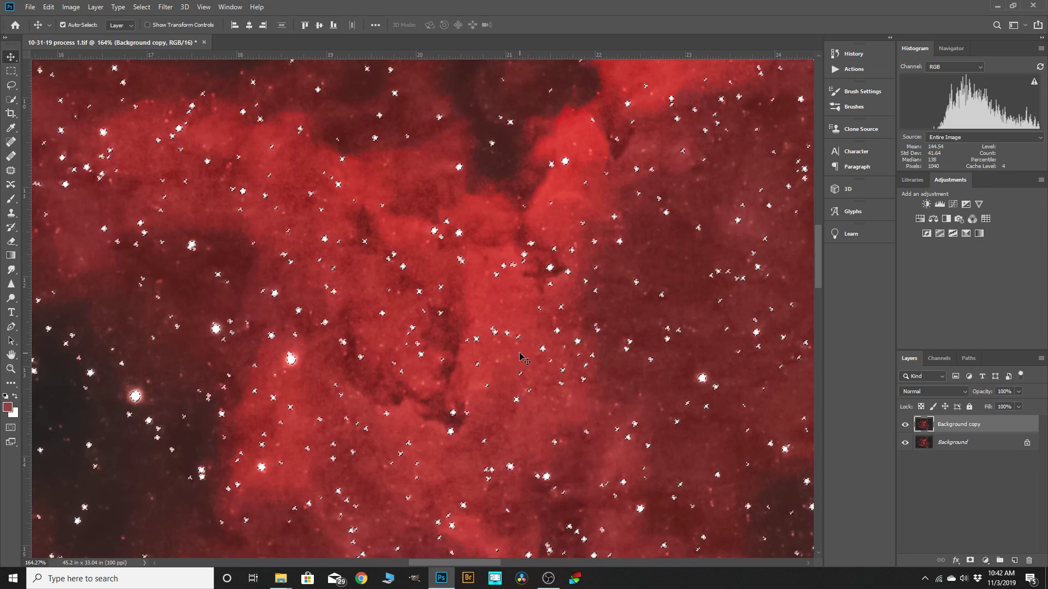
scroll(531, 357, down, 2)
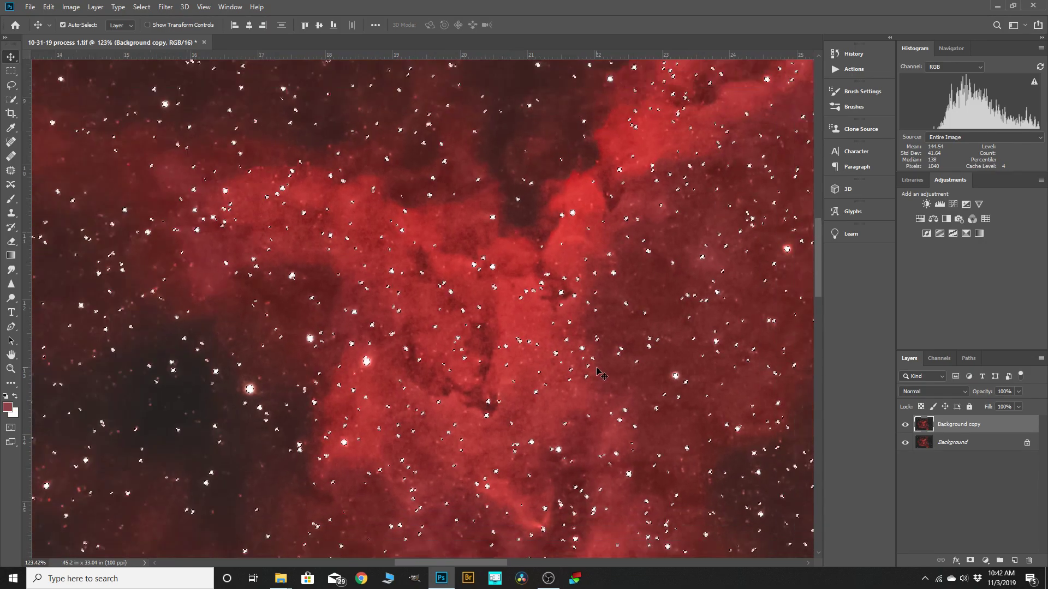
scroll(600, 373, down, 3)
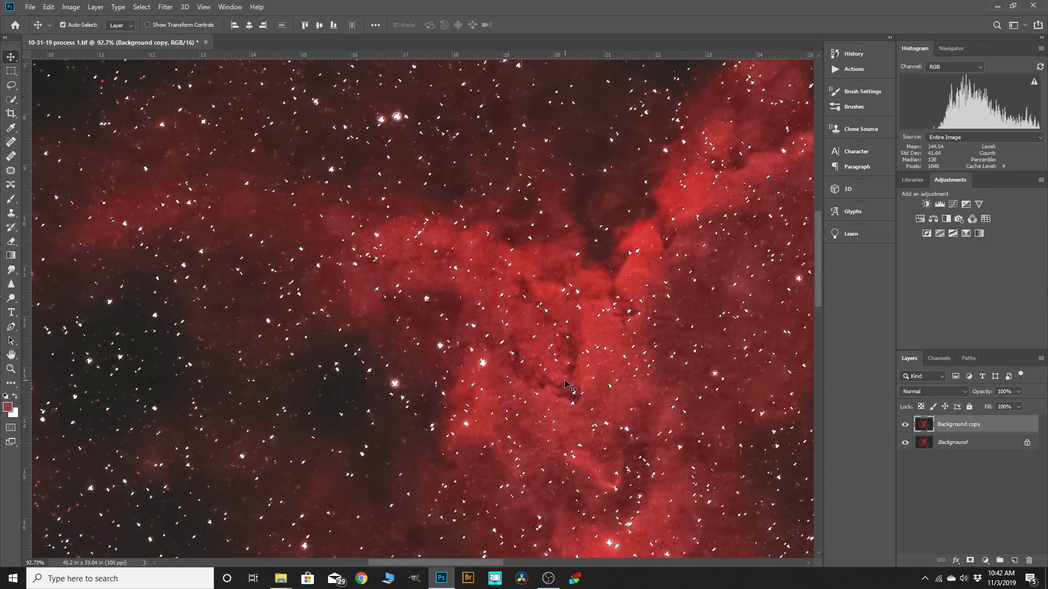
scroll(497, 205, up, 8)
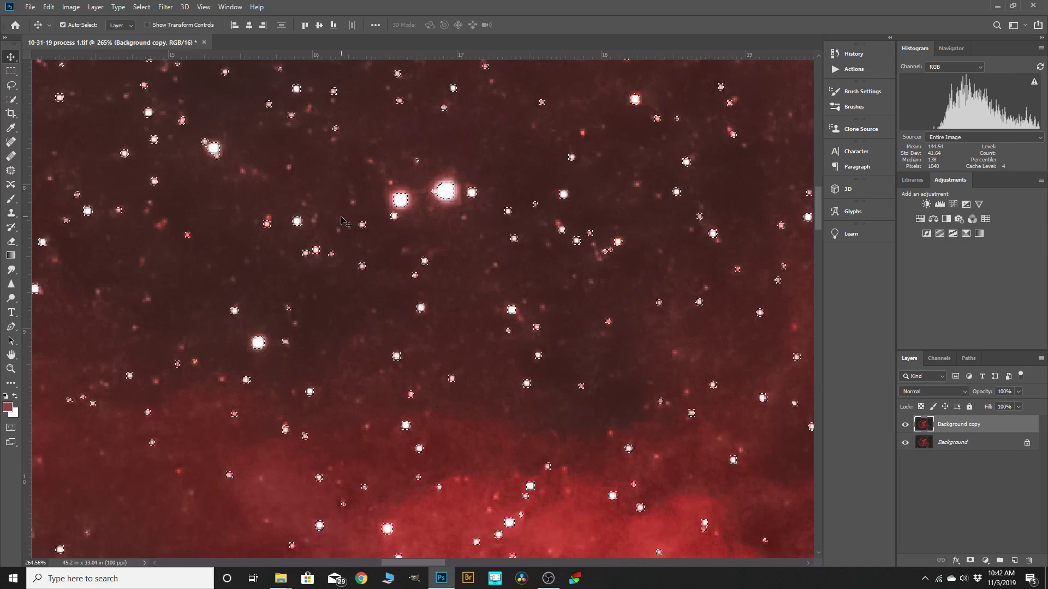
scroll(480, 224, down, 1)
- Expand the star selection by 1 pixel, without applying the effect at canvas bounds
click(141, 7)
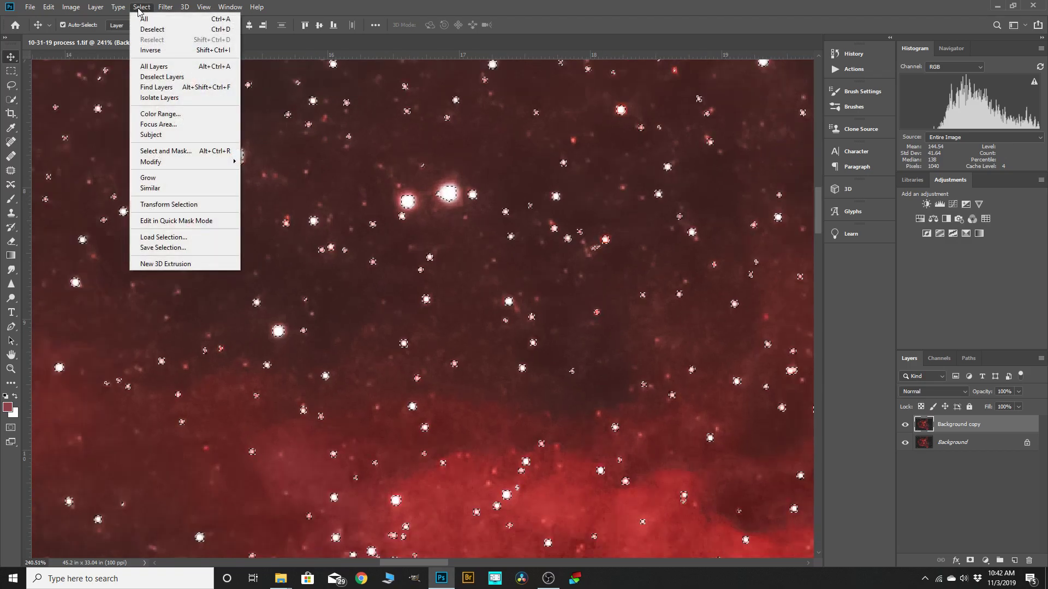
mouse_move(218, 162)
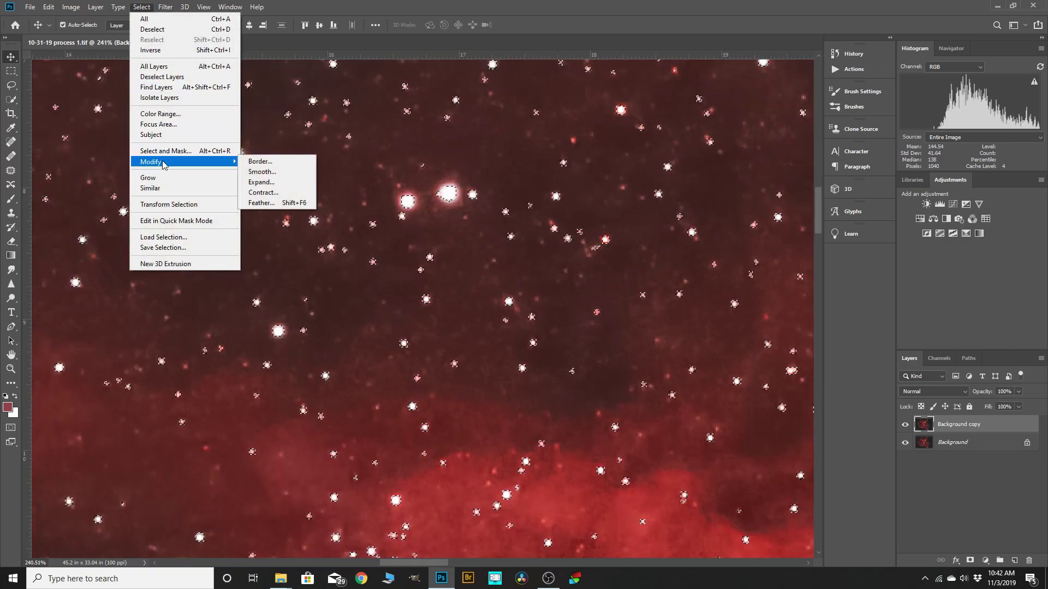
click(262, 182)
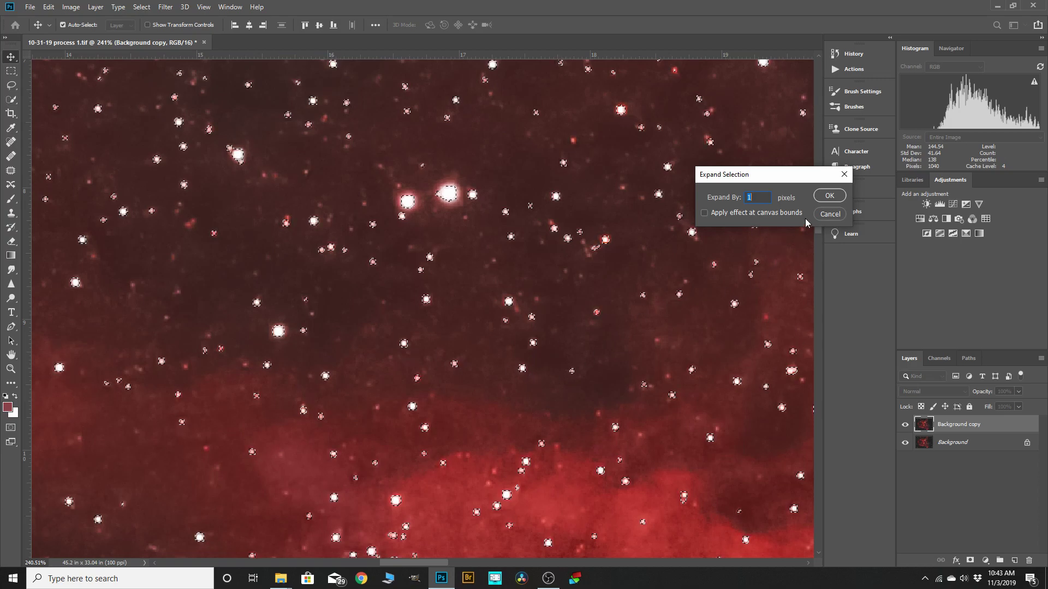
click(829, 197)
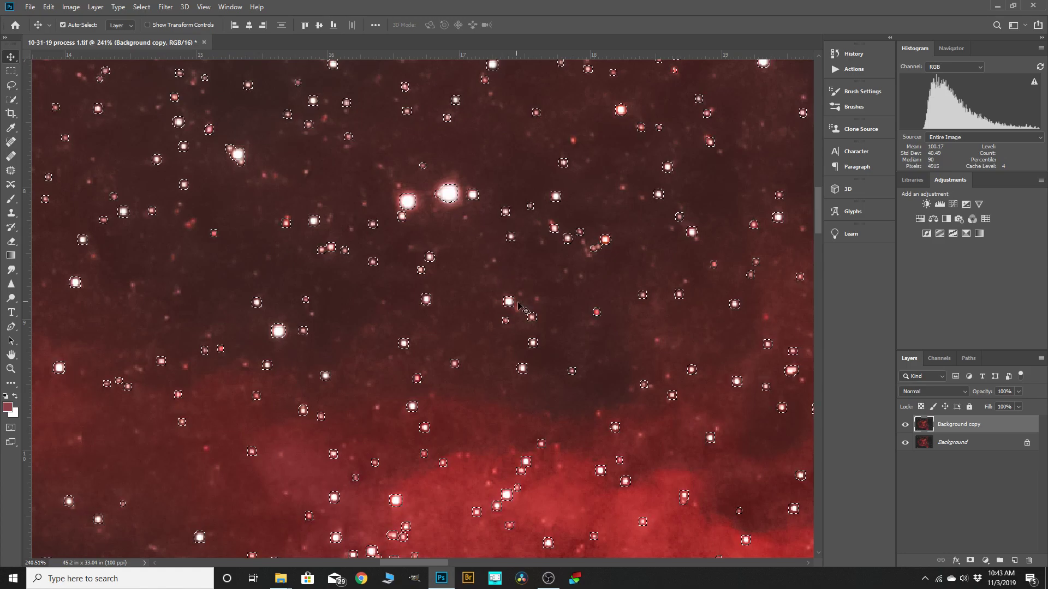
- Check up close how the expanded selection outlines surround the small and large stars
scroll(498, 267, up, 6)
scroll(488, 295, down, 1)
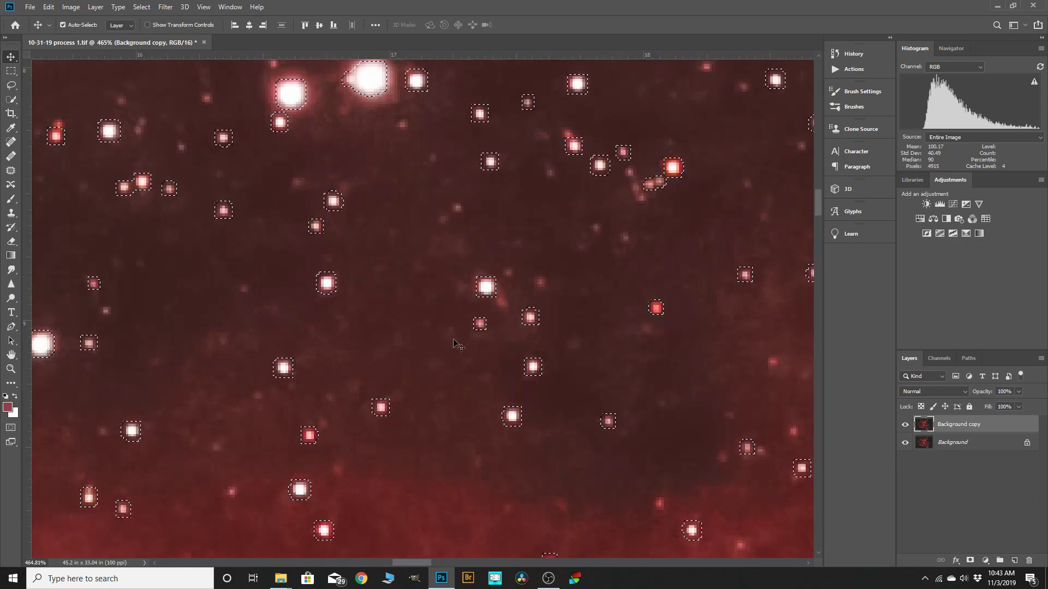
scroll(525, 309, down, 3)
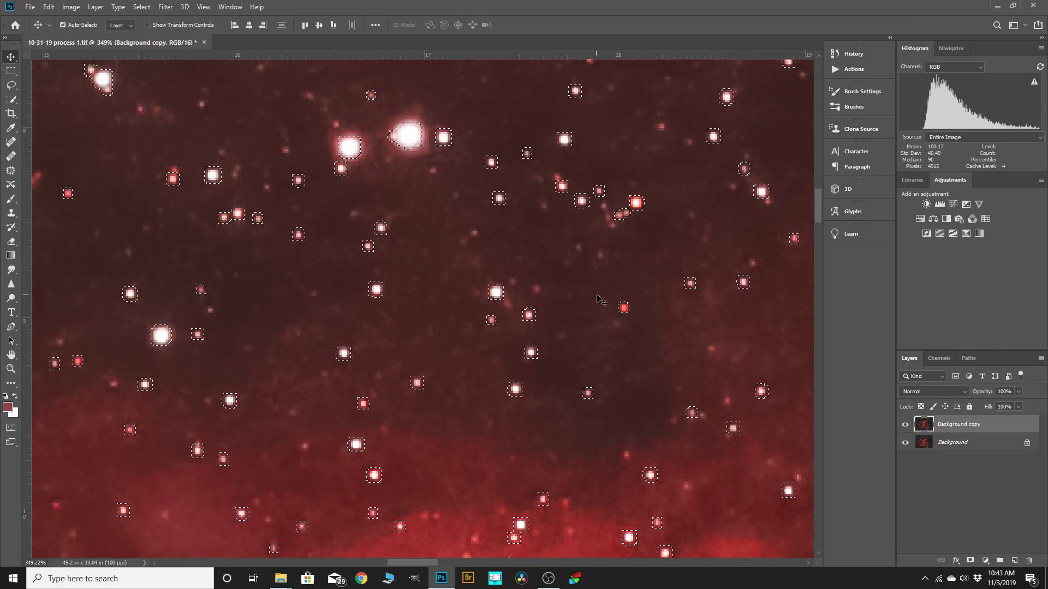
scroll(606, 284, down, 1)
scroll(644, 250, down, 3)
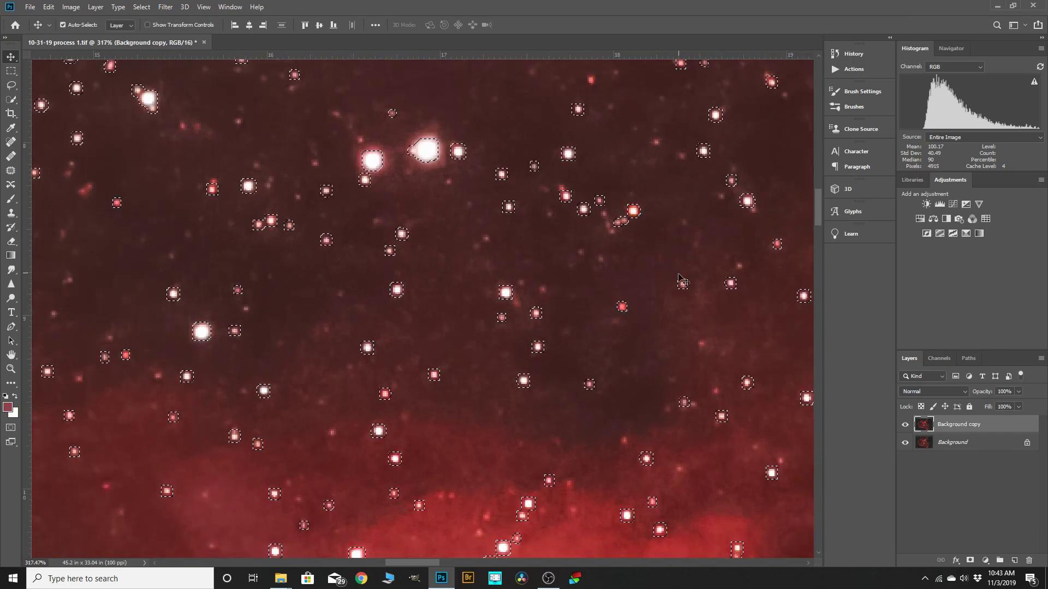
scroll(380, 374, up, 1)
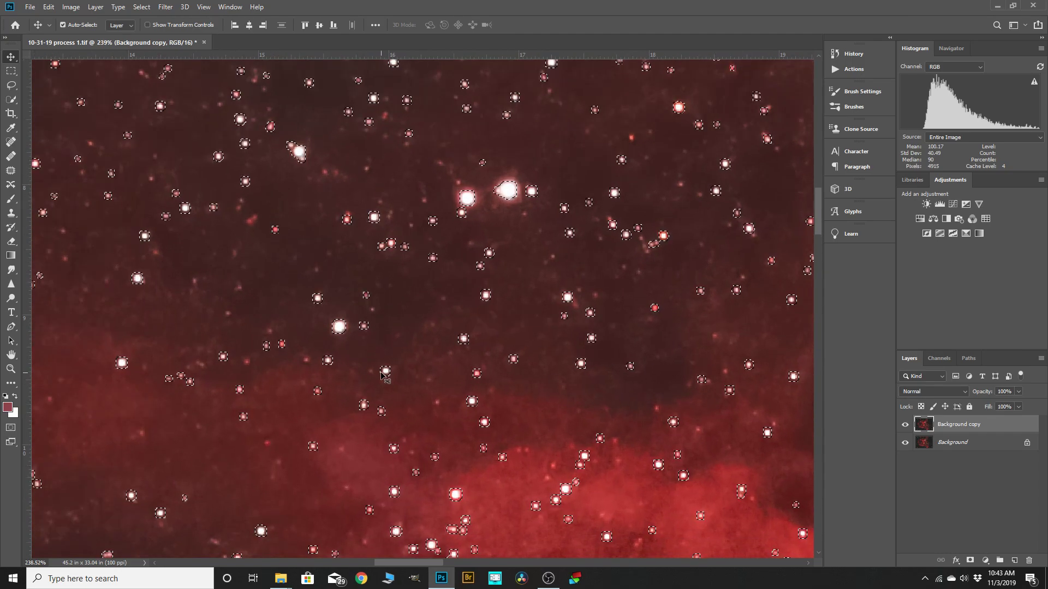
- Feather the star selection by 2 pixels without applying the effect at canvas bounds
click(144, 11)
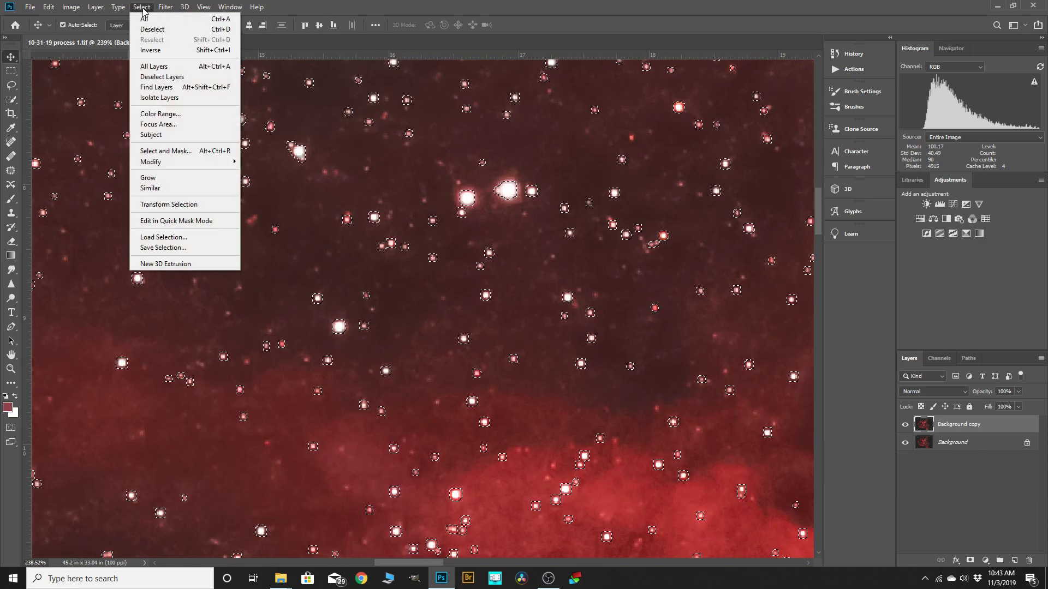
mouse_move(176, 163)
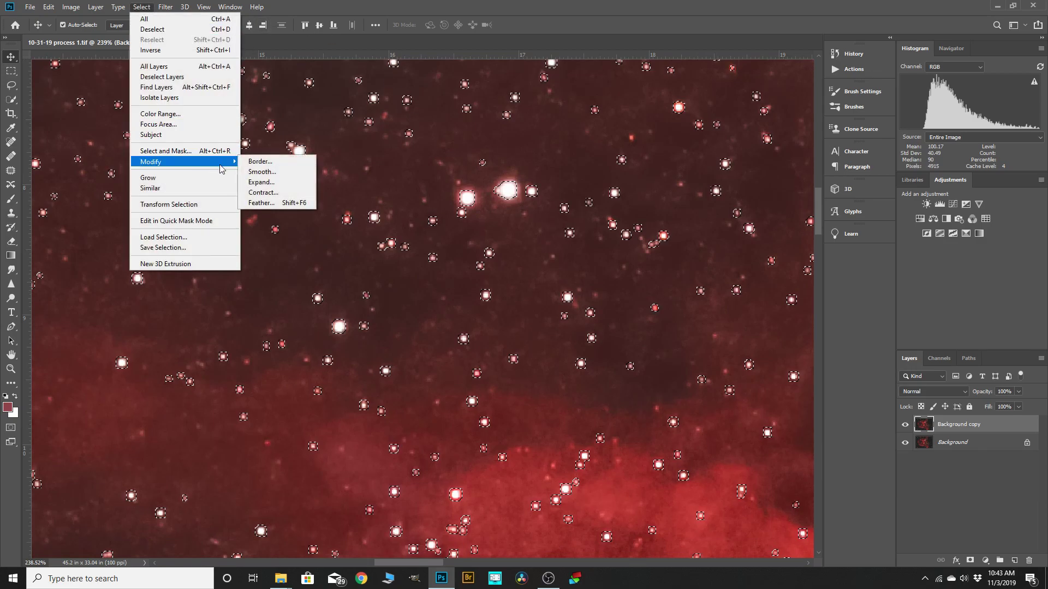
click(266, 203)
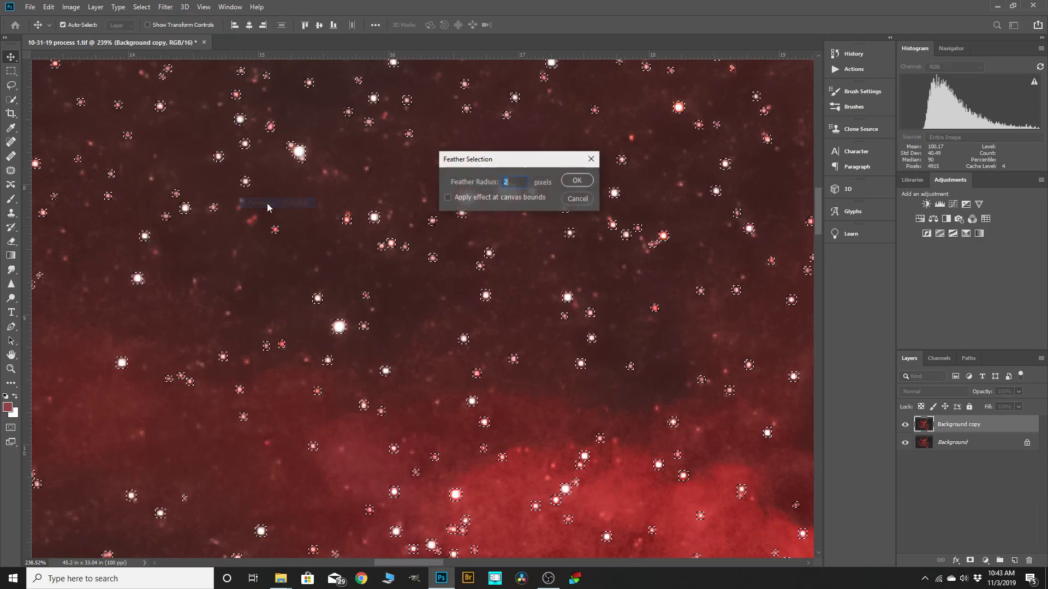
click(578, 180)
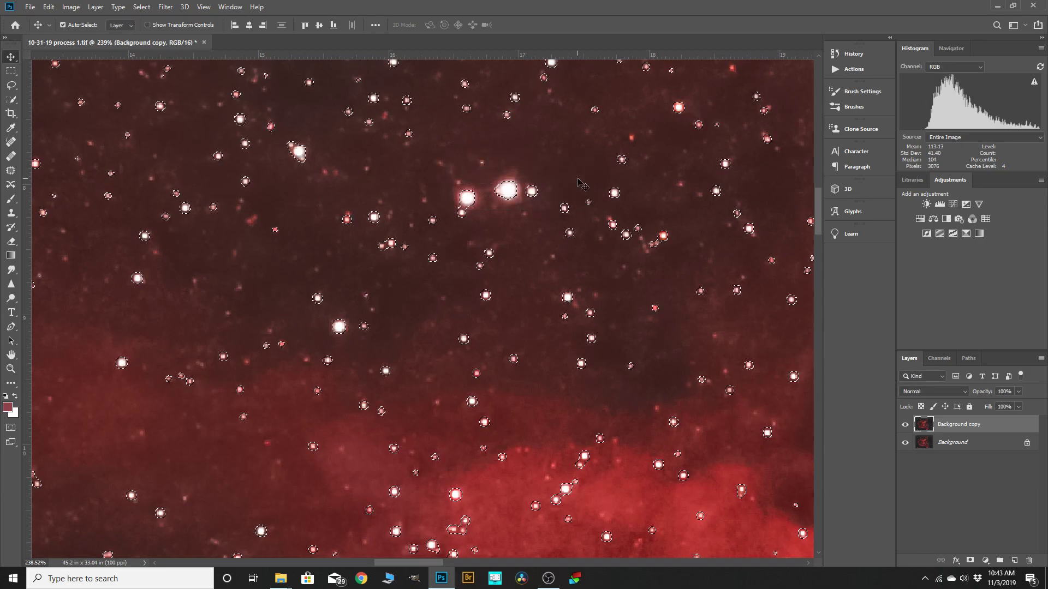
- Examine the feathered outlines around the stars up close, and view the whole nebula with the selection edges hidden
scroll(333, 334, up, 2)
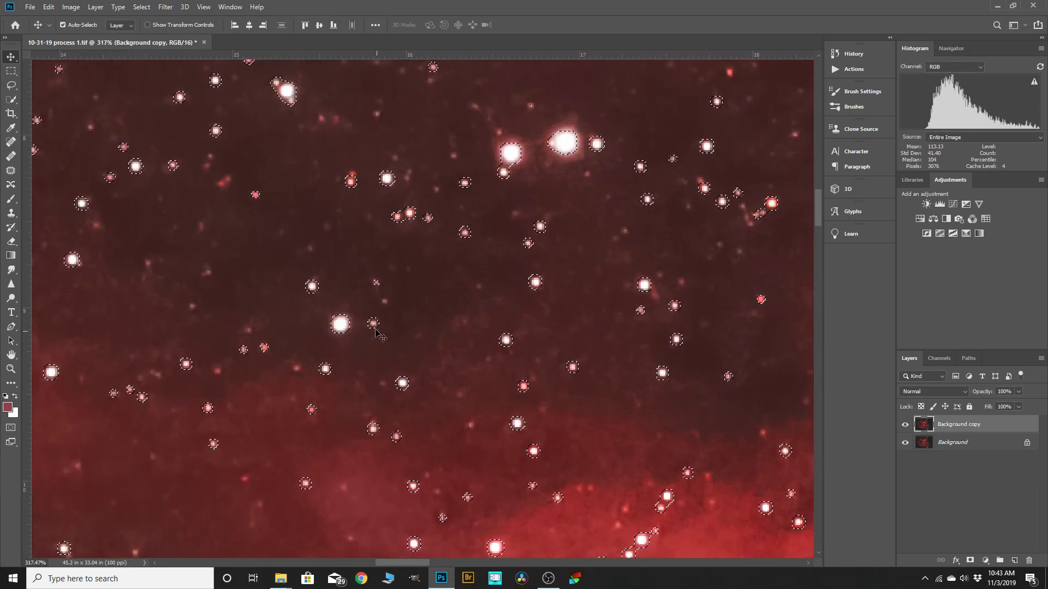
scroll(423, 295, down, 1)
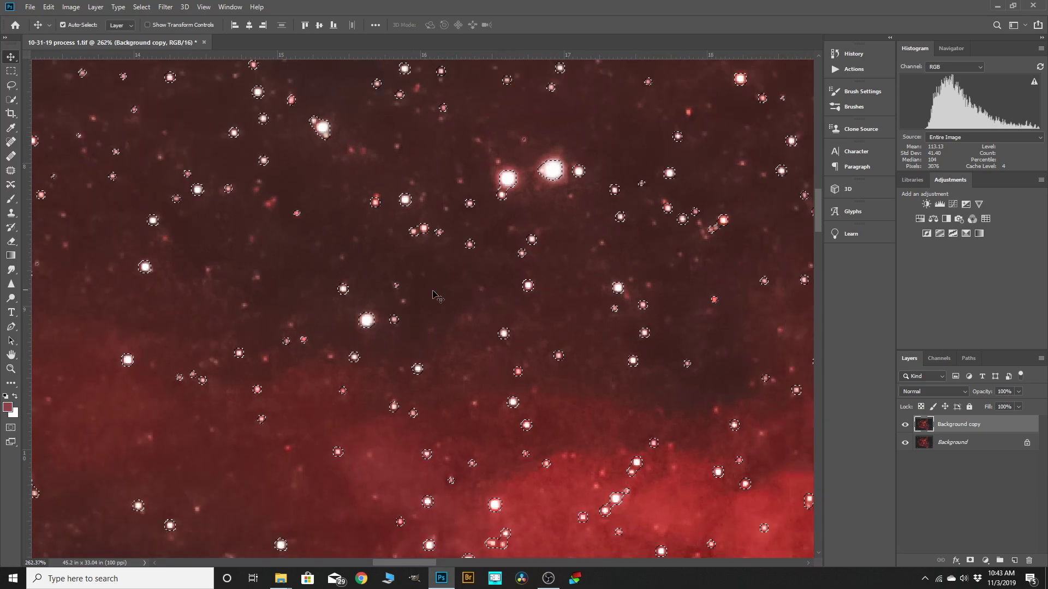
scroll(423, 295, down, 8)
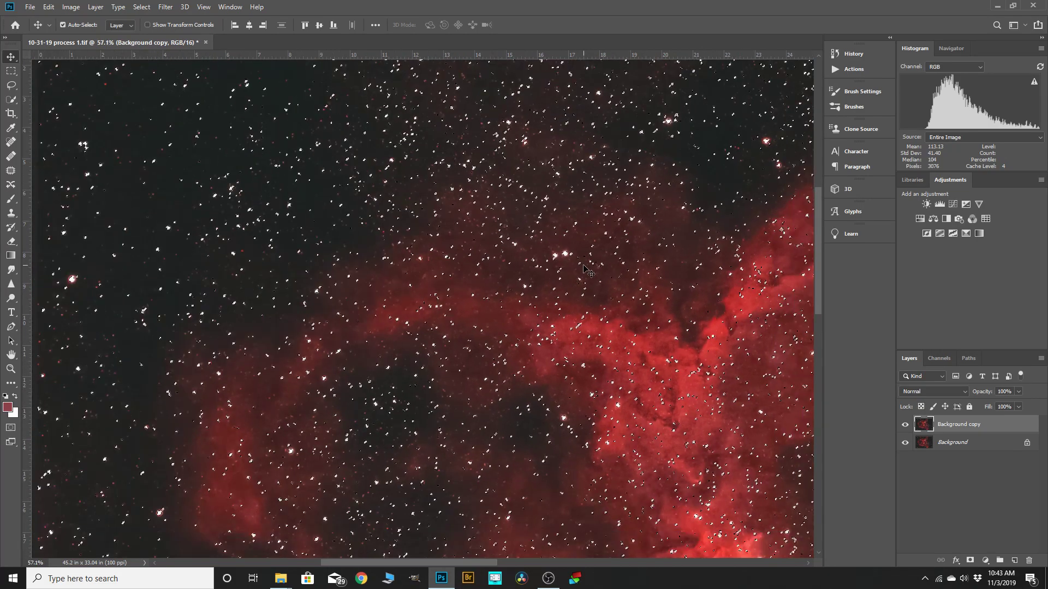
scroll(420, 256, down, 3)
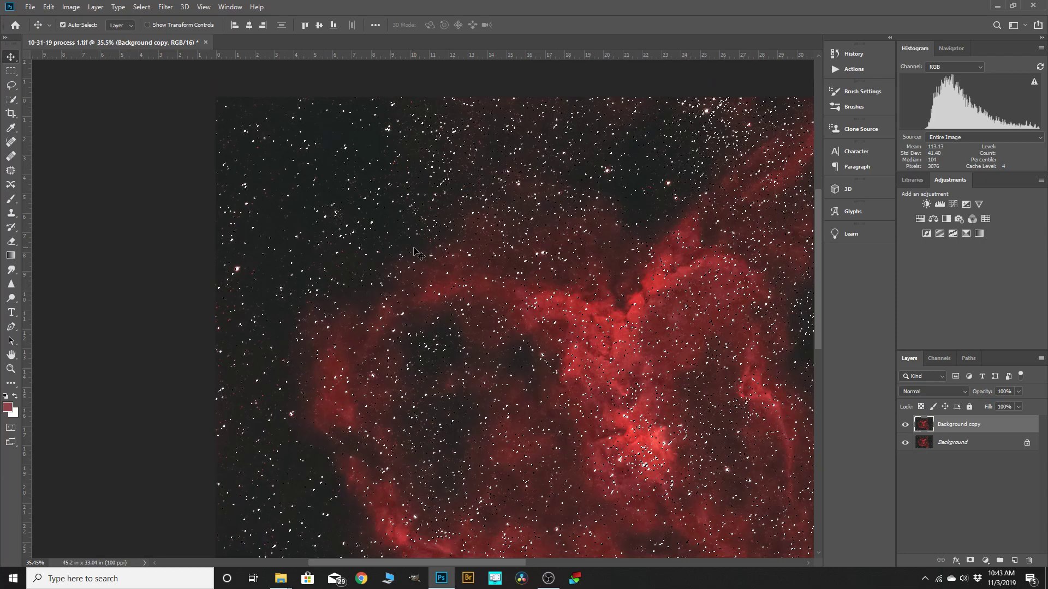
scroll(416, 252, down, 2)
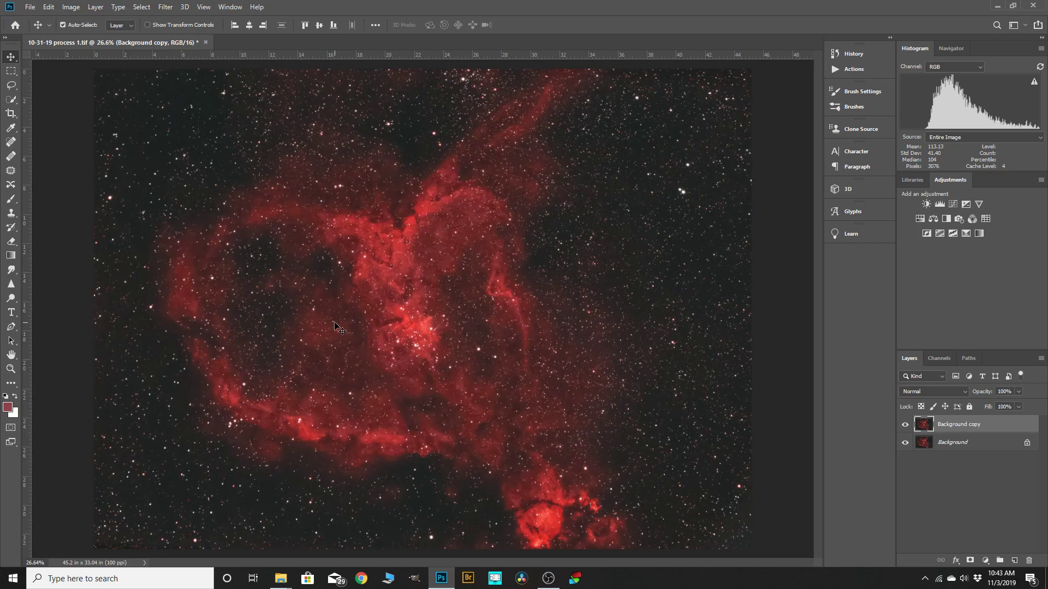
key(ctrl)
scroll(423, 309, down, 1)
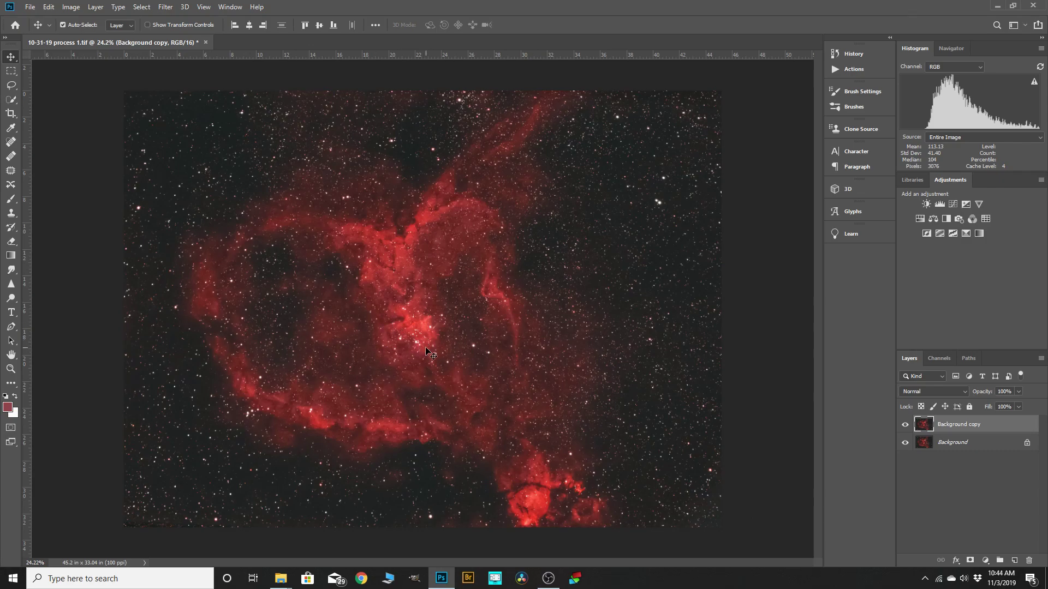
scroll(419, 310, up, 1)
- Start the Minimum filter on the selected stars and compare Squareness at a 1-pixel radius with Roundness, ending on Roundness
click(163, 8)
mouse_move(202, 221)
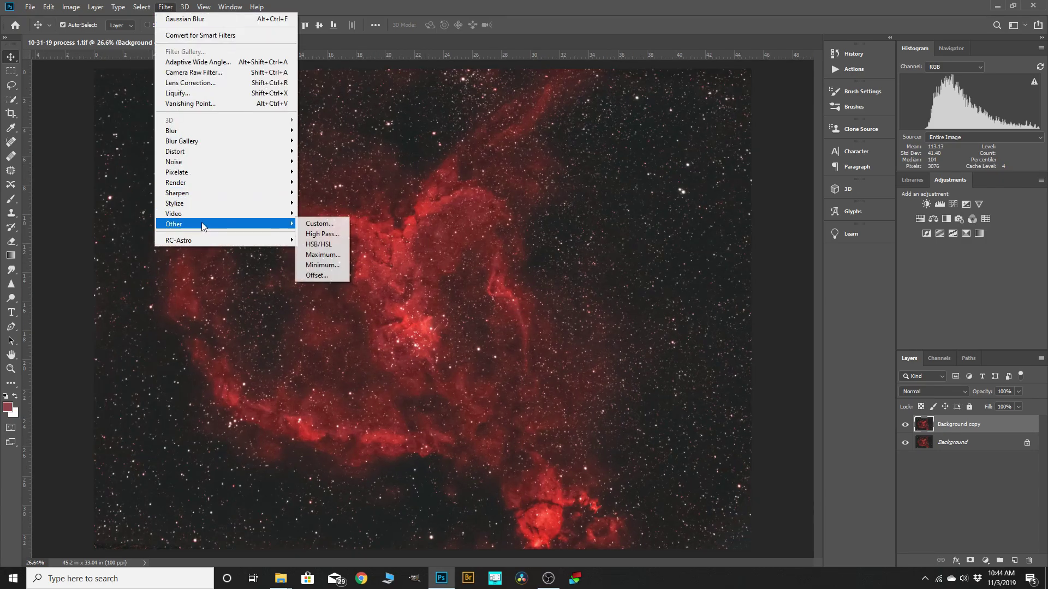
click(326, 265)
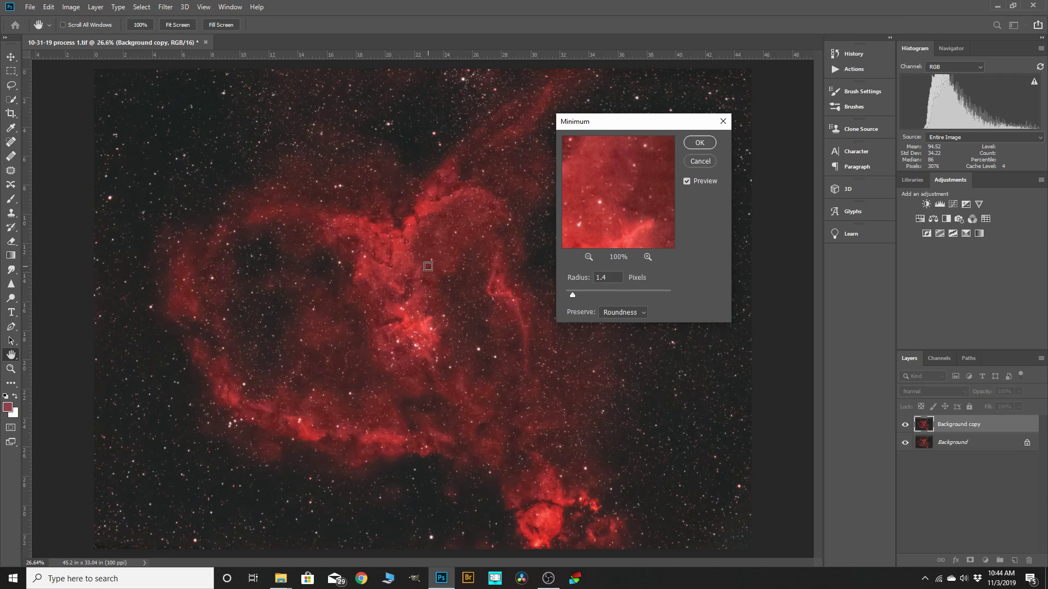
click(643, 313)
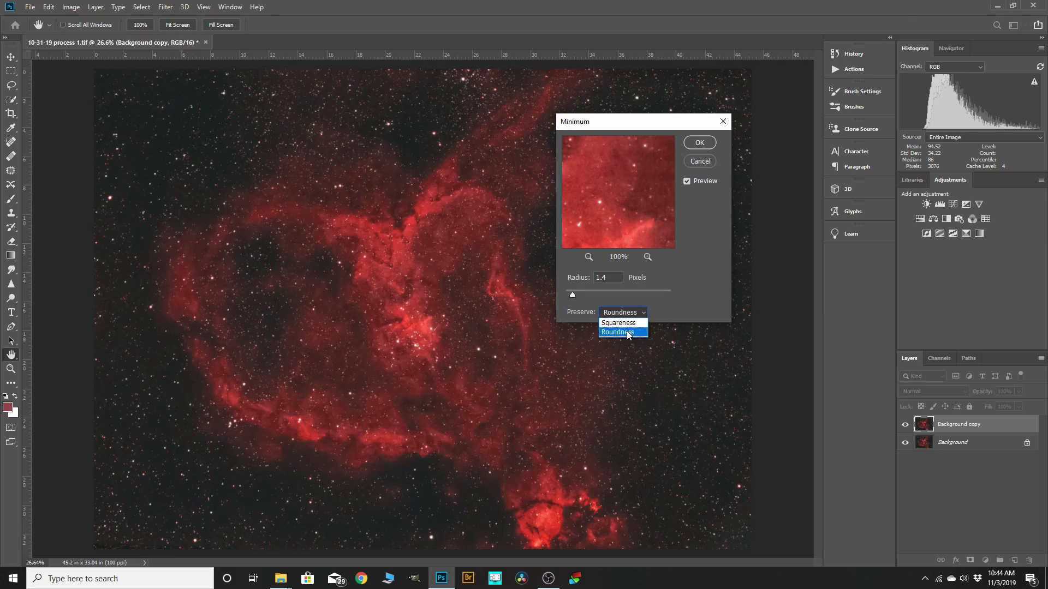
click(626, 324)
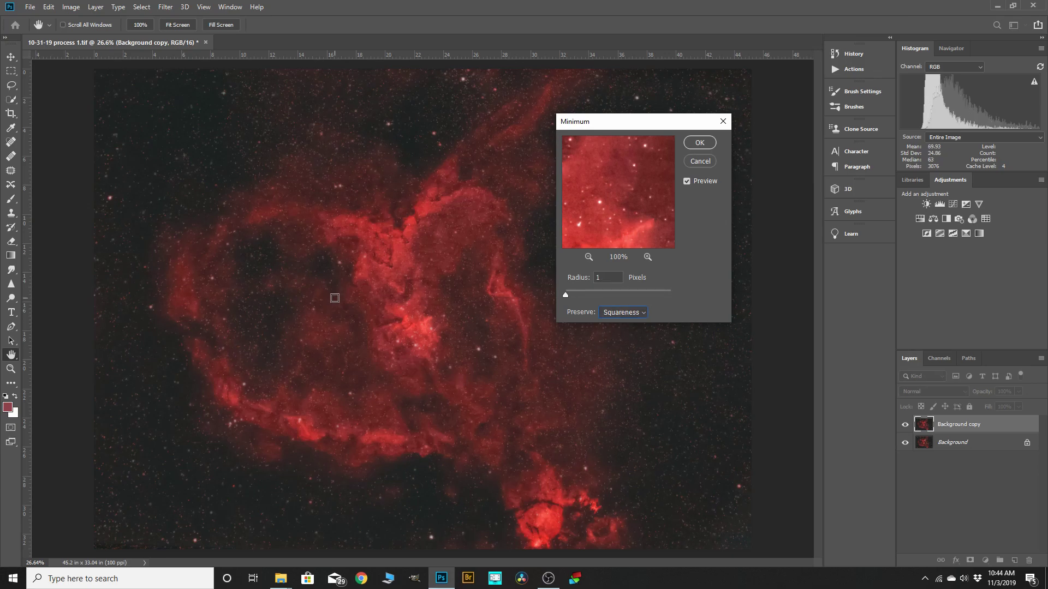
click(645, 315)
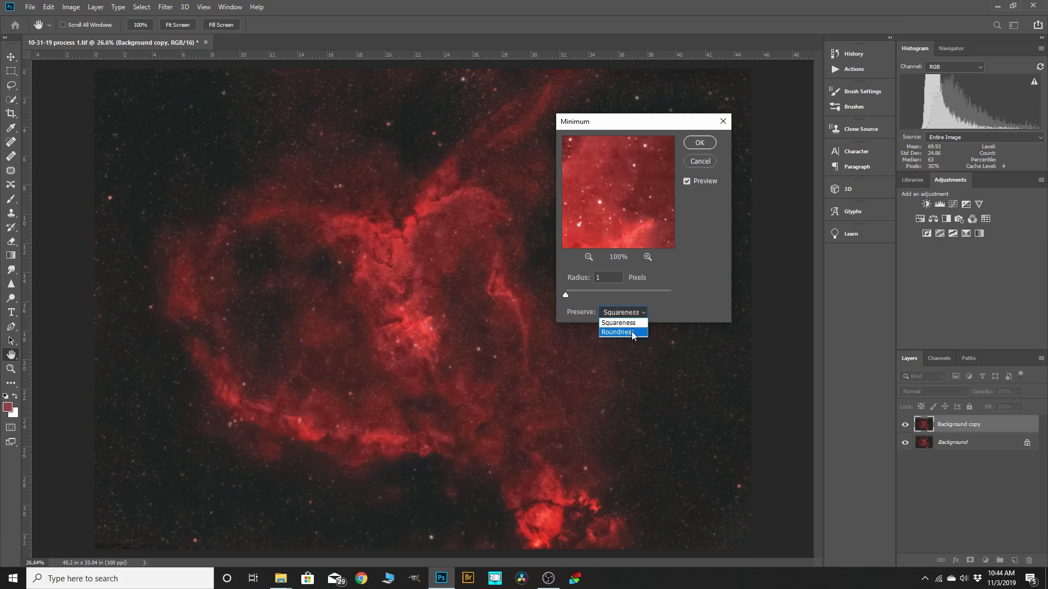
click(631, 332)
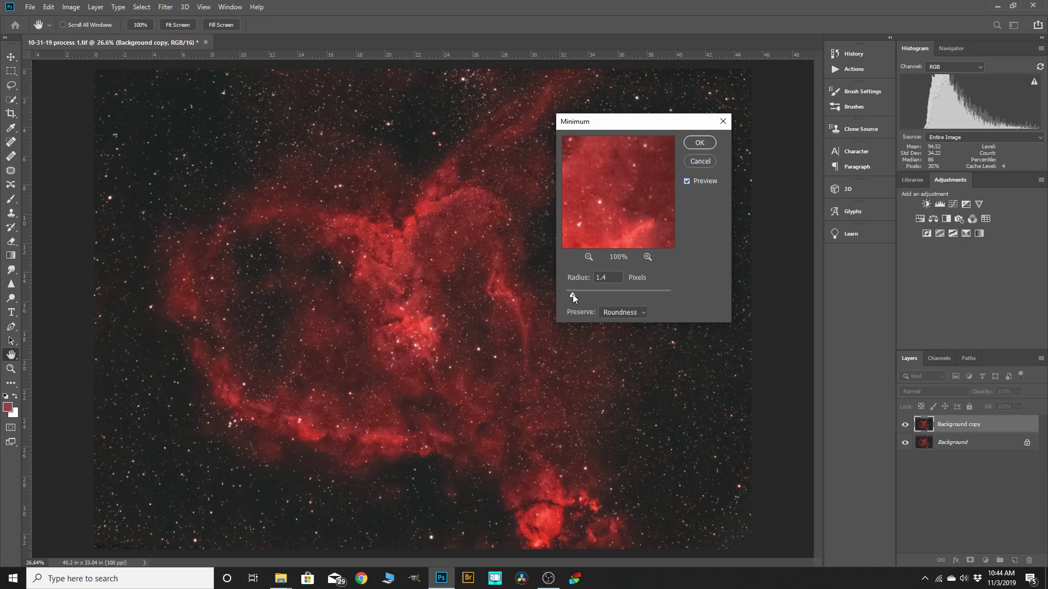
- Fine-tune the Minimum filter's radius, check its preview, and apply it to the selected stars with Roundness preserved
drag(574, 293, 574, 294)
click(687, 182)
click(699, 143)
key(v)
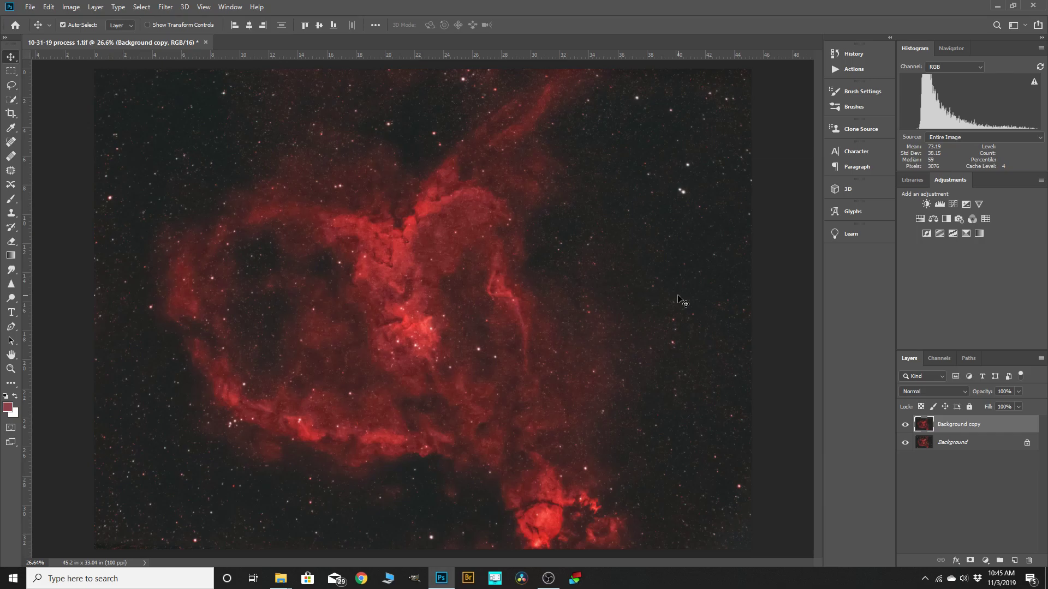
- Compare the nebula with and without the star reduction, and delete the Minimum state from the history
scroll(699, 362, down, 1)
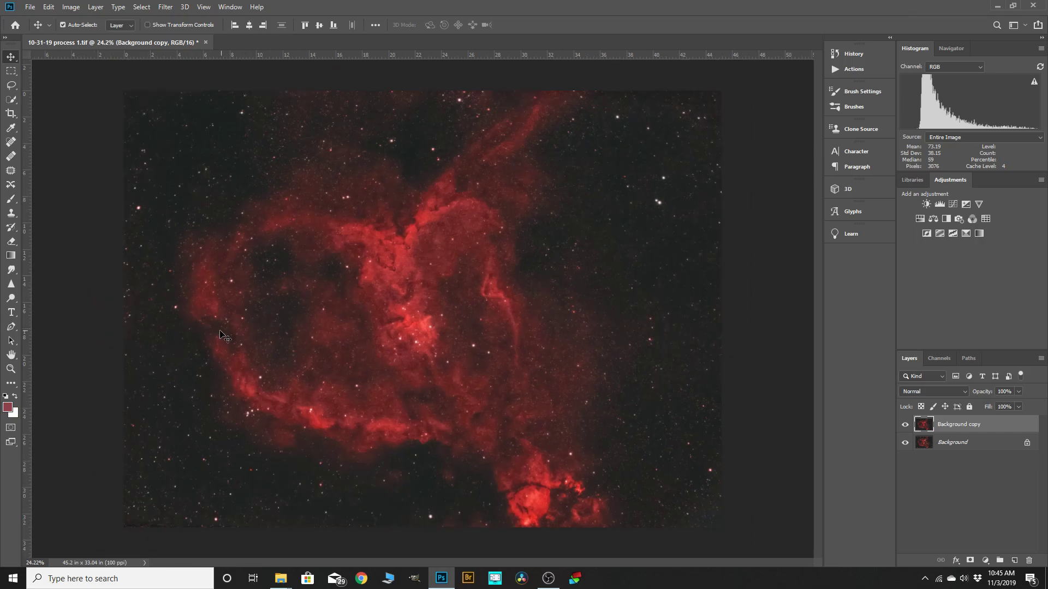
key(ctrl+z)
key(ctrl+shift+z)
click(852, 53)
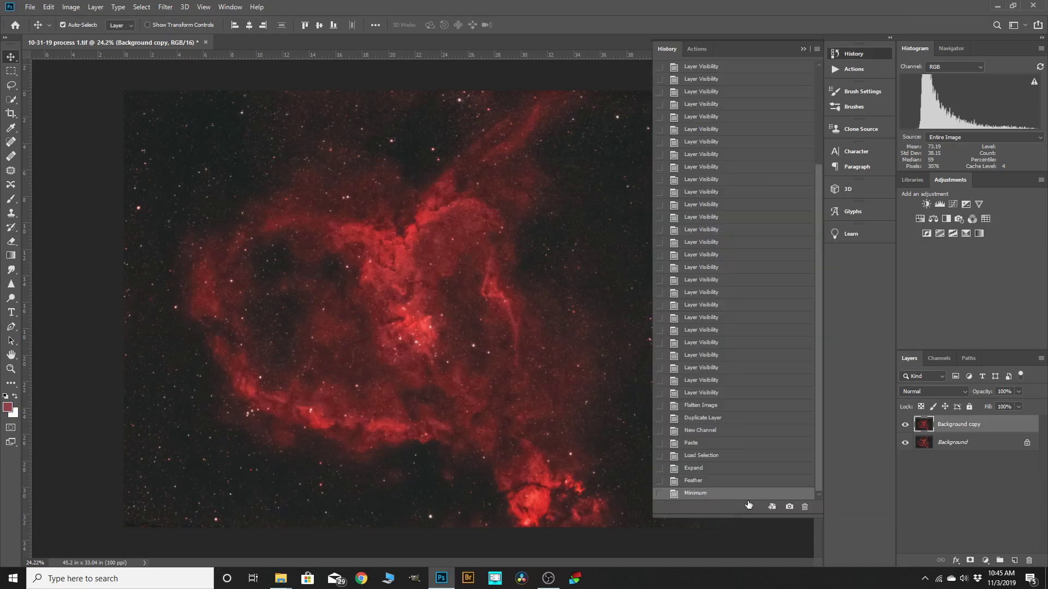
click(804, 507)
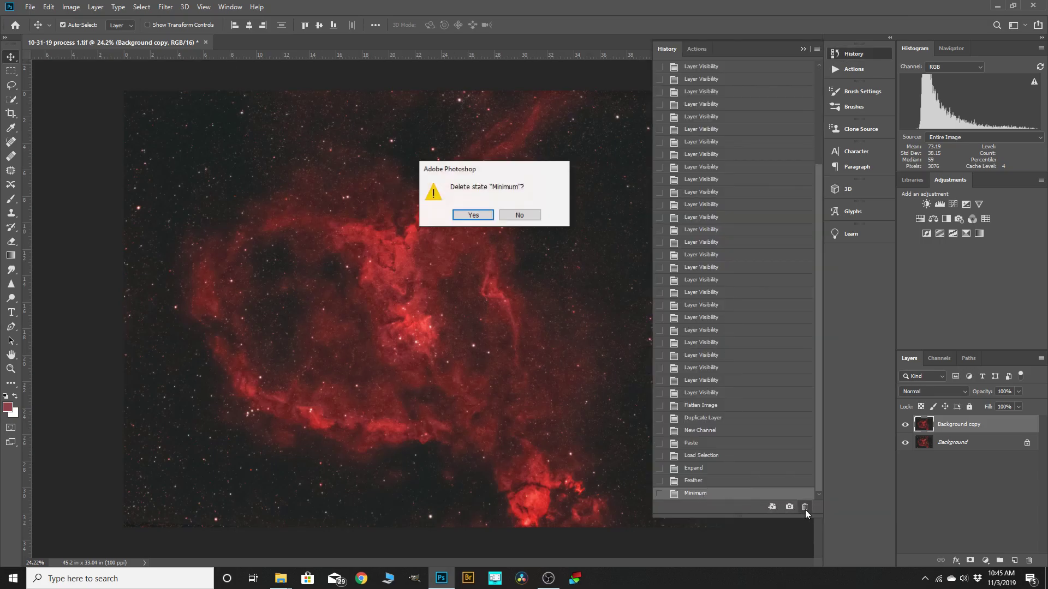
click(473, 216)
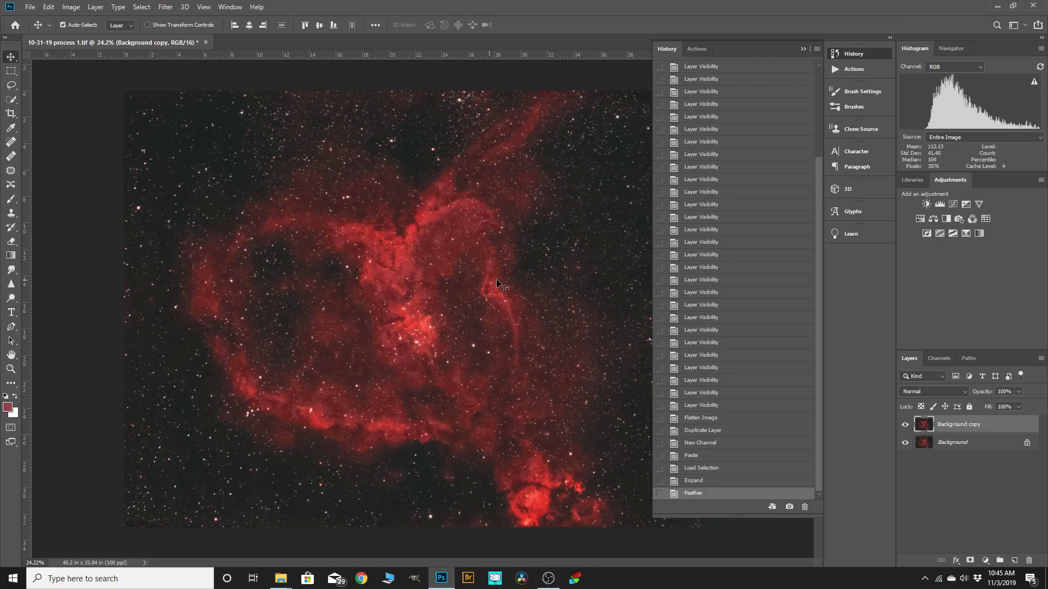
click(801, 50)
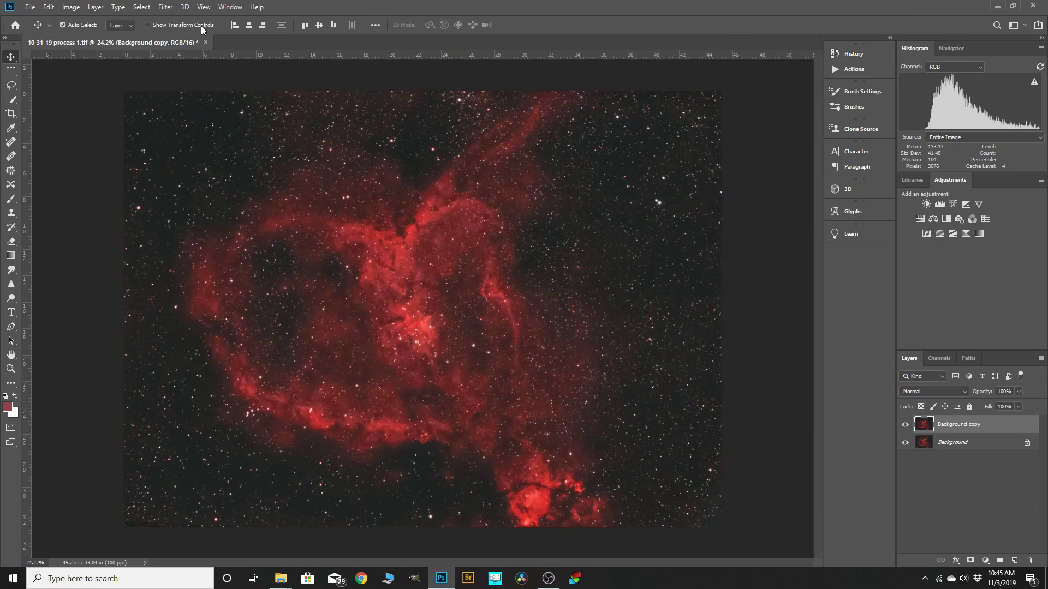
- Reapply the Minimum filter to the selected stars with Roundness preserved and a slightly smaller radius, and inspect the nebula
click(165, 7)
mouse_move(201, 224)
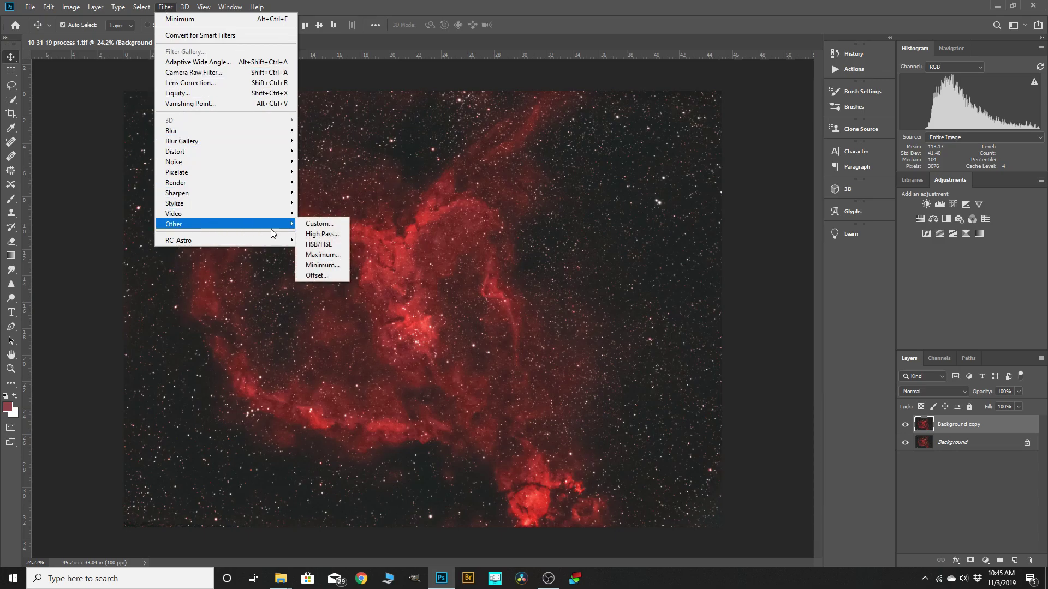
click(317, 267)
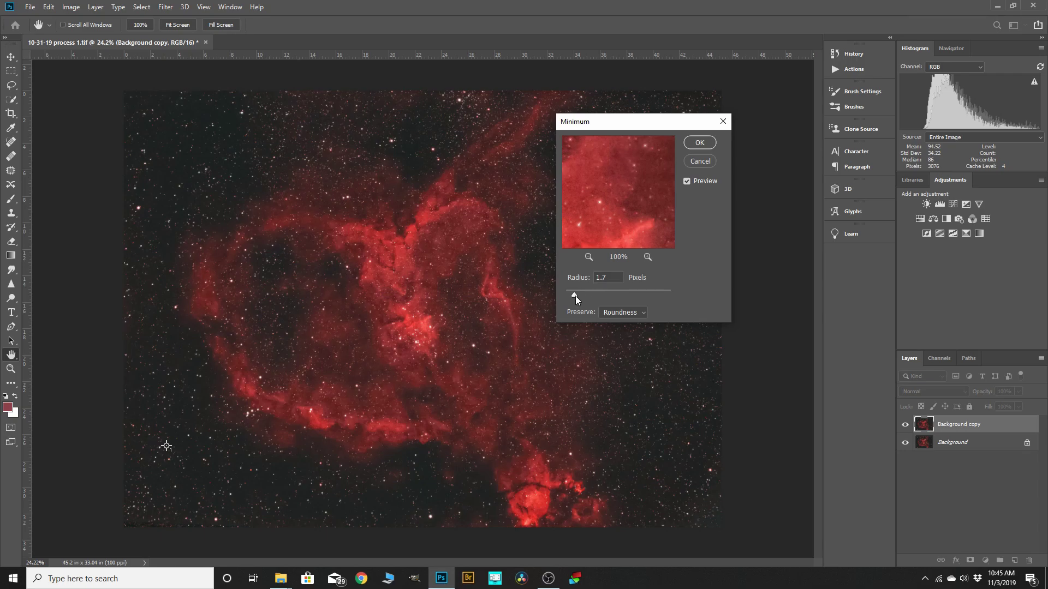
drag(574, 295, 572, 296)
click(701, 147)
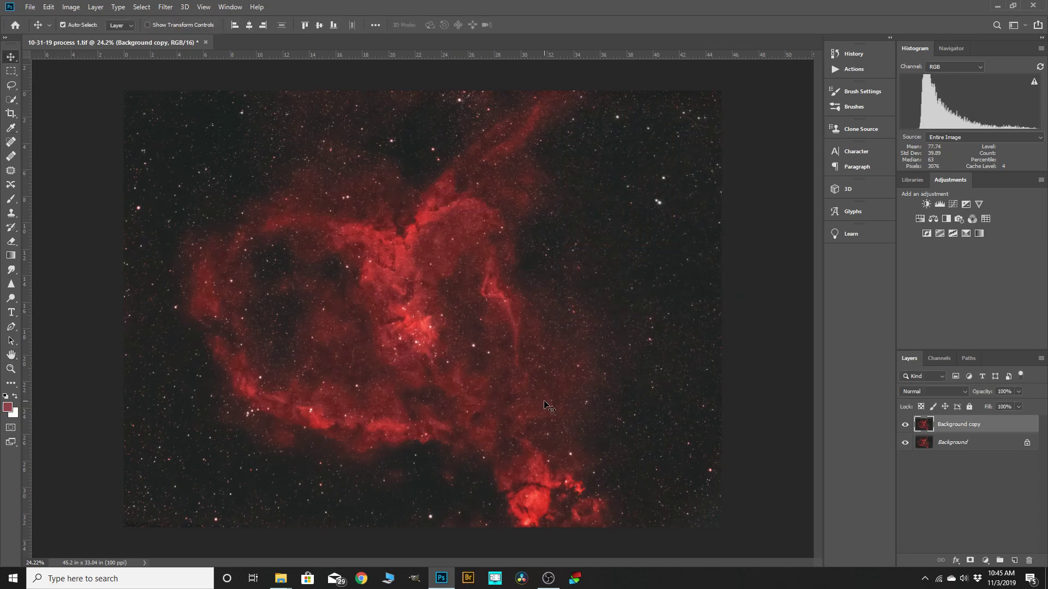
scroll(300, 290, up, 1)
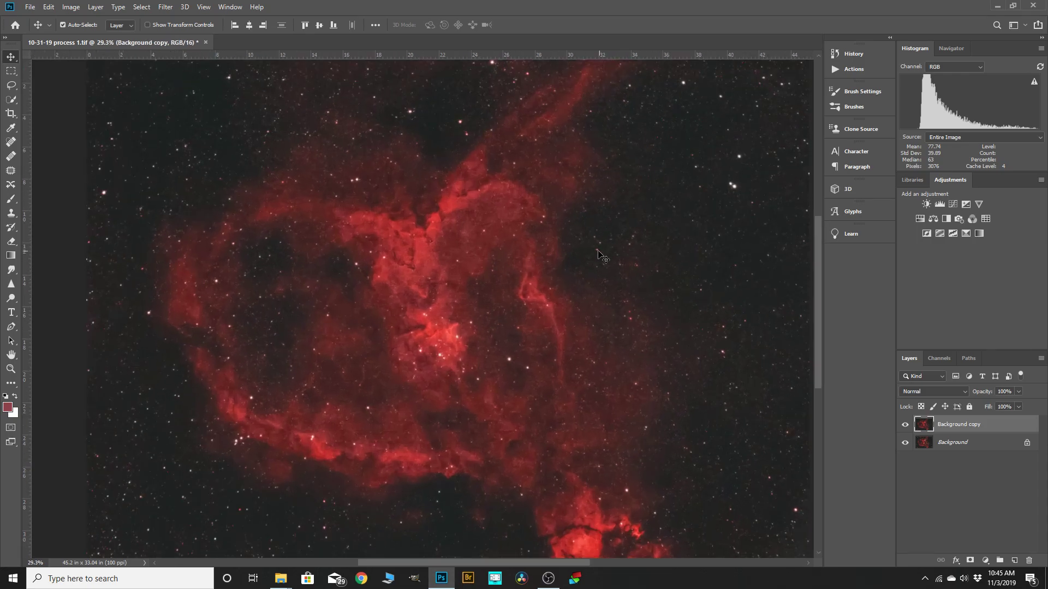
scroll(562, 299, down, 1)
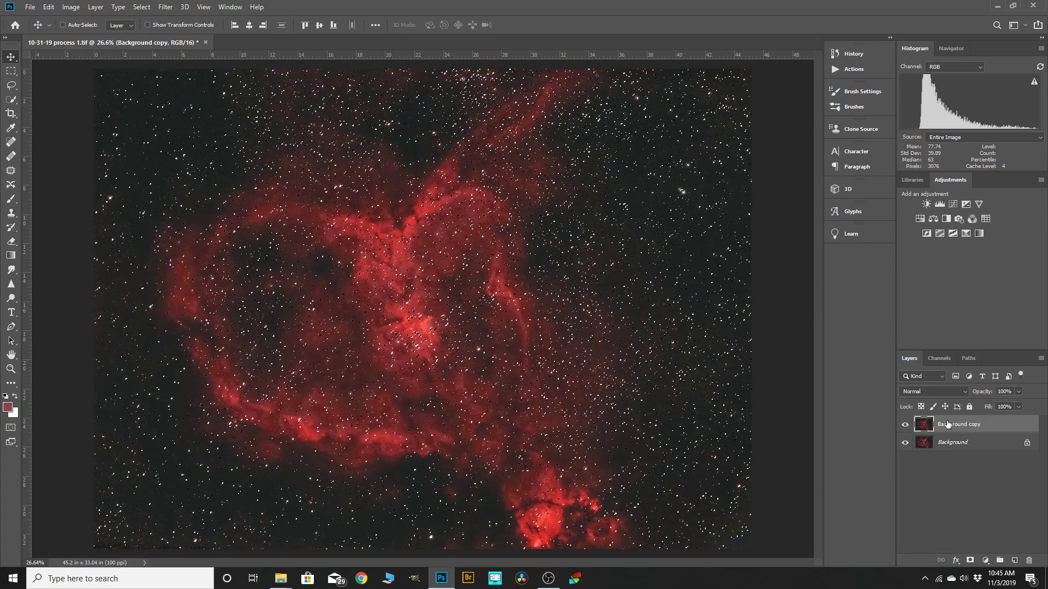
- Add an empty layer on top and replace the filtered Background copy with a fresh duplicate of the Background layer
key(ctrl+shift+alt+n)
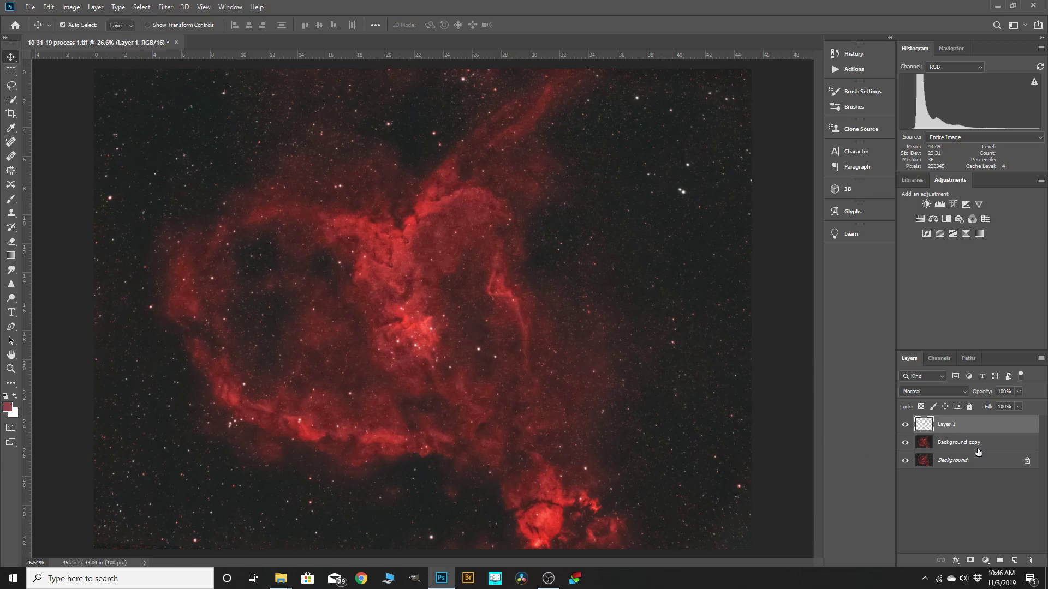
click(959, 443)
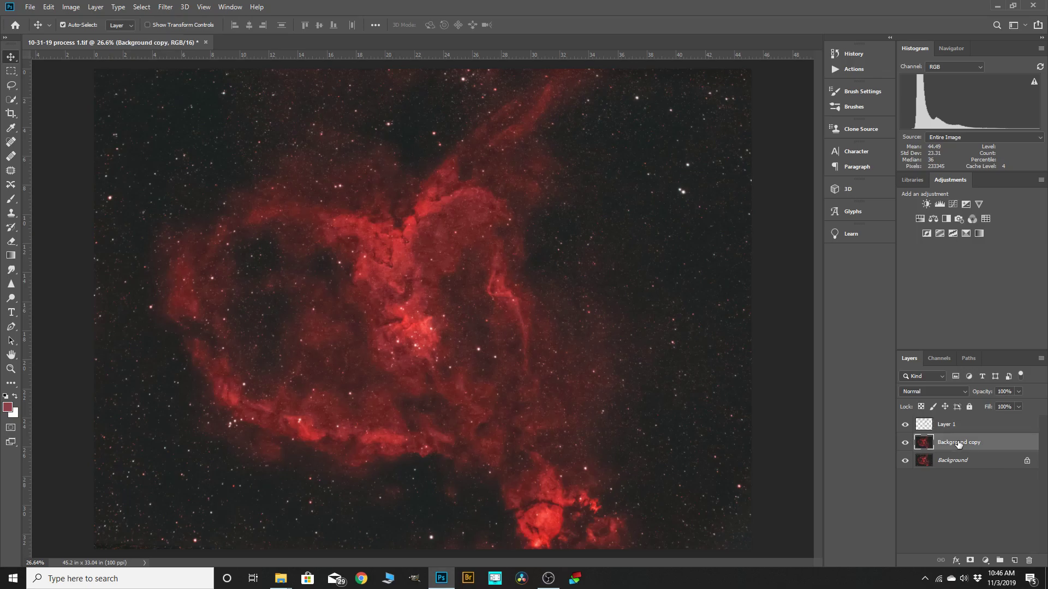
right_click(952, 443)
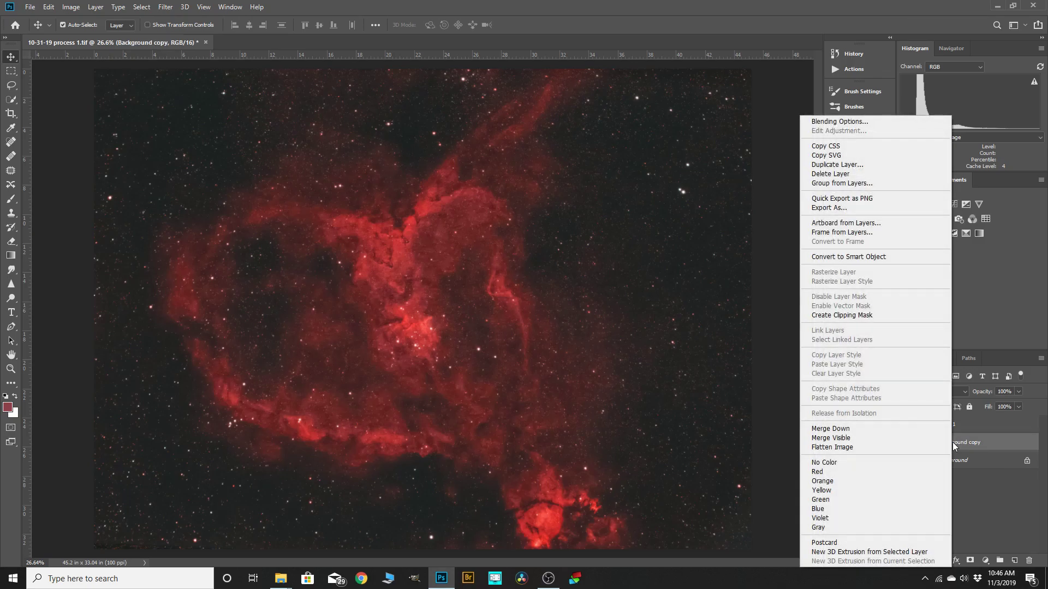
click(830, 174)
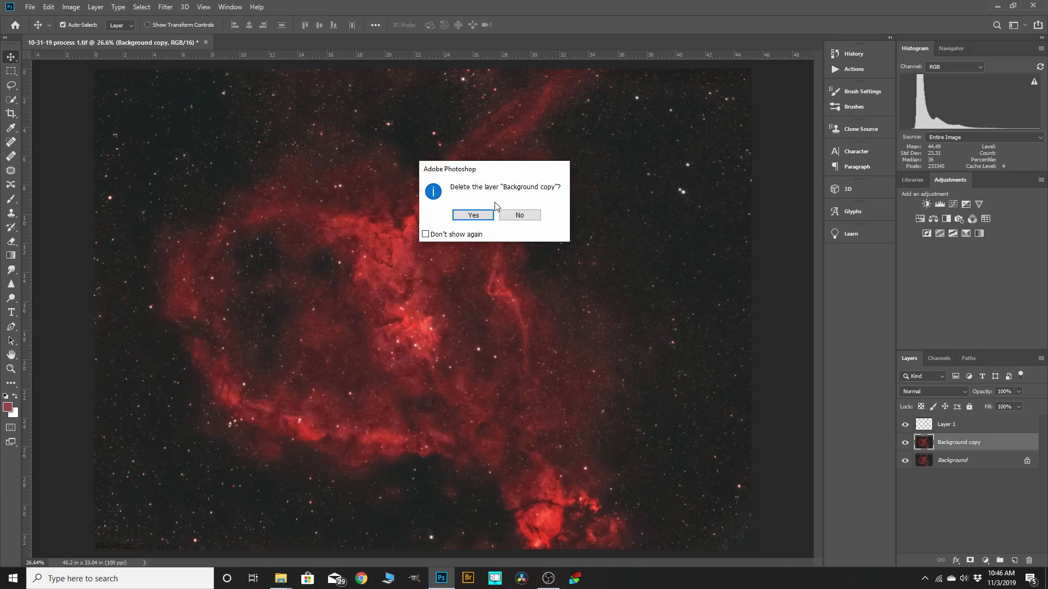
click(473, 216)
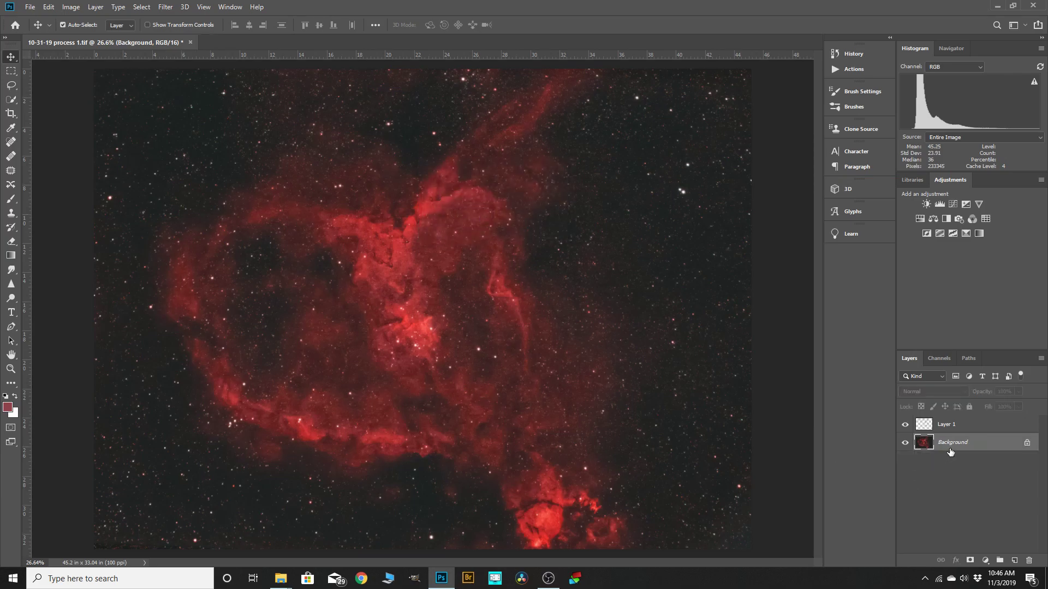
drag(950, 451, 1016, 560)
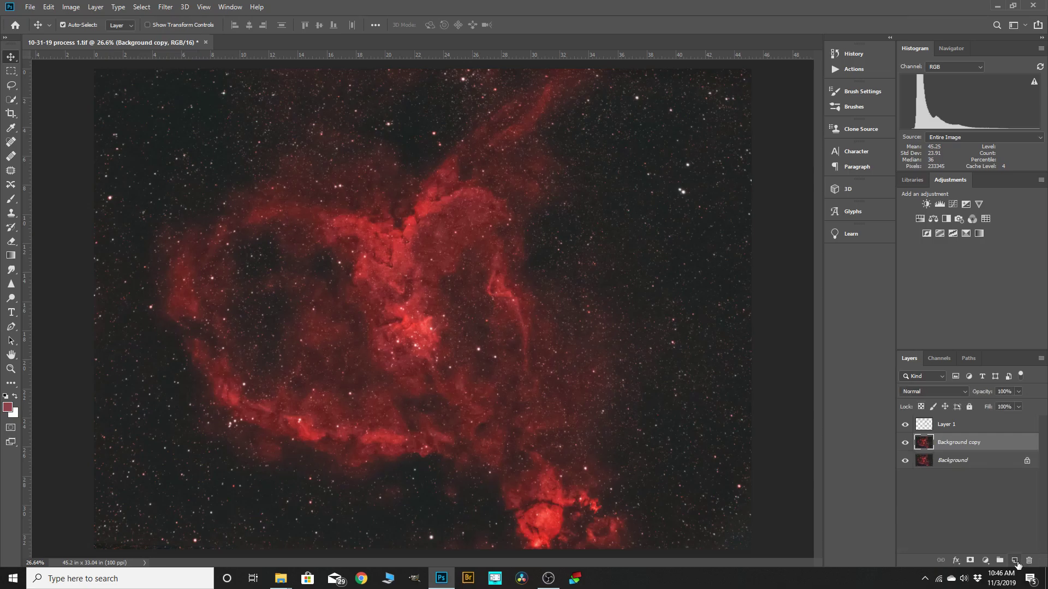
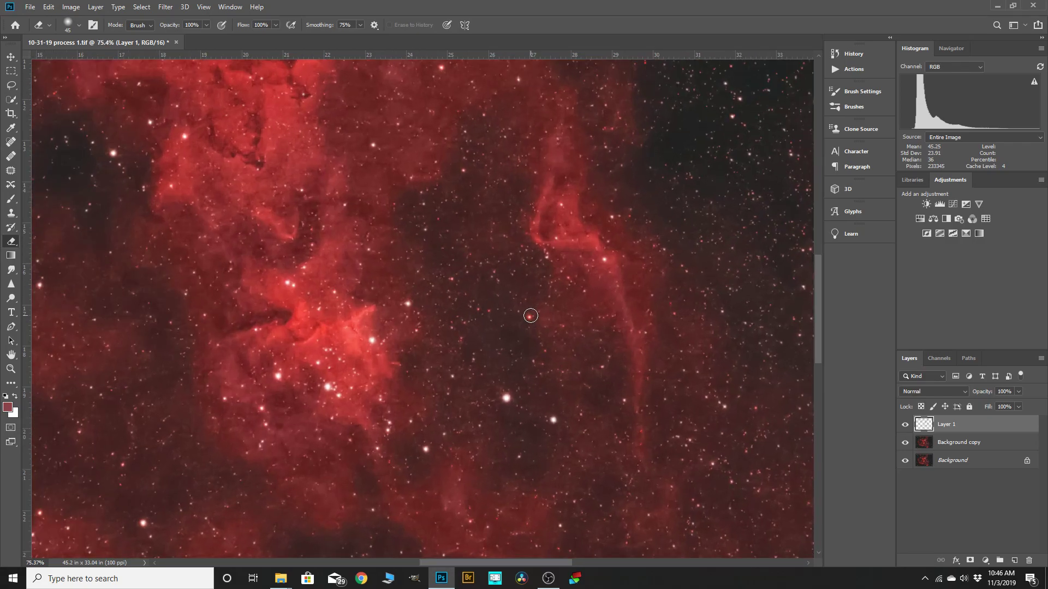
- Reduce the Eraser brush size to 40 to match the stars near the nebula's centre, with the empty layer active
key(bracketleft)
key(bracketleft)
key(bracketleft)
key(bracketright)
key(bracketleft)
scroll(529, 317, up, 3)
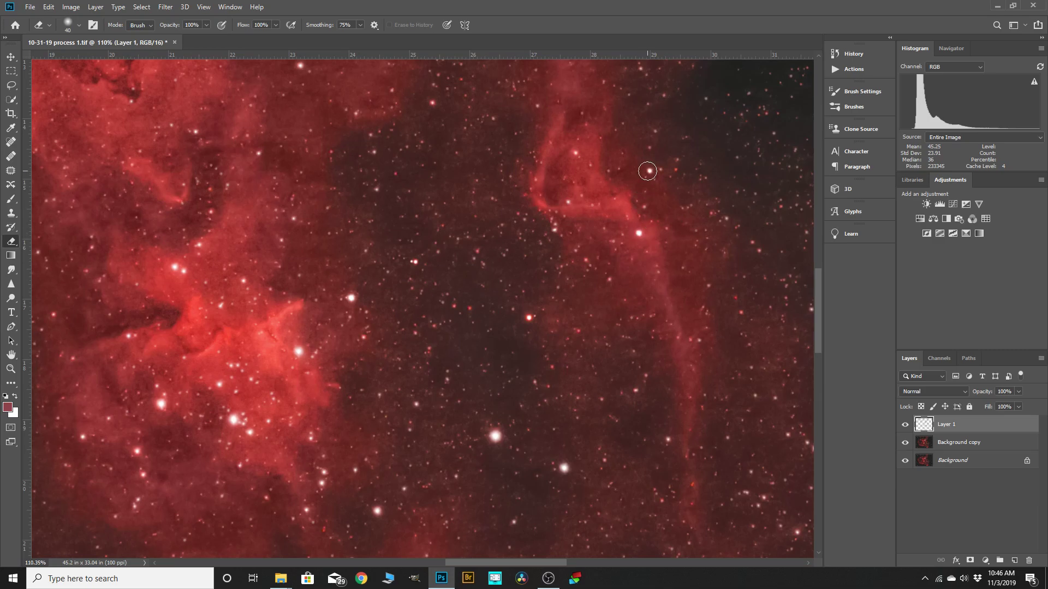
- Examine the stars around the nebula's core, its outer rim and the dark surrounding sky at close range and in full view
scroll(557, 214, down, 2)
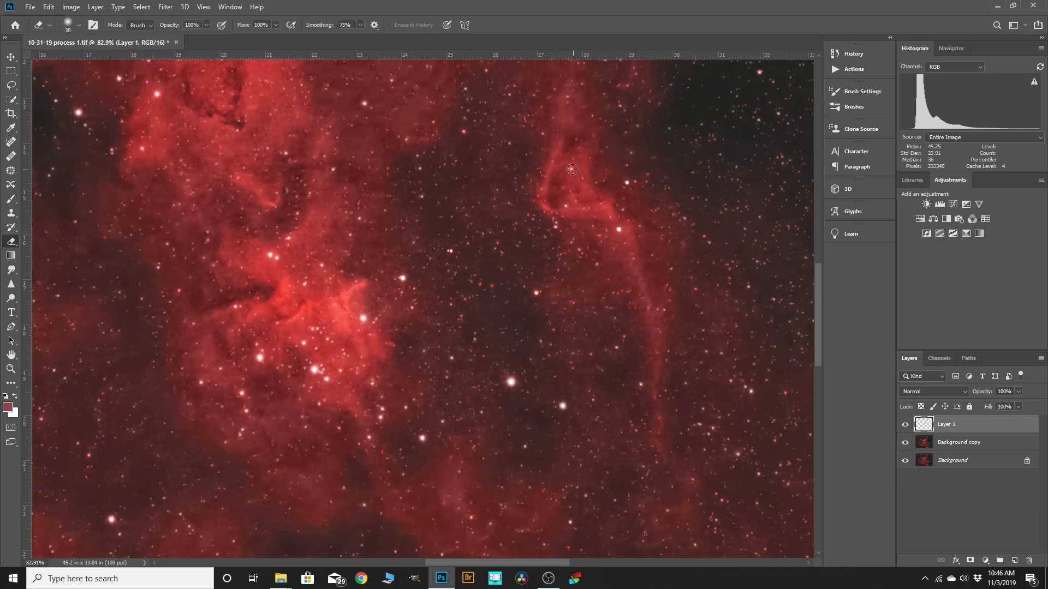
scroll(572, 169, down, 3)
scroll(379, 152, up, 1)
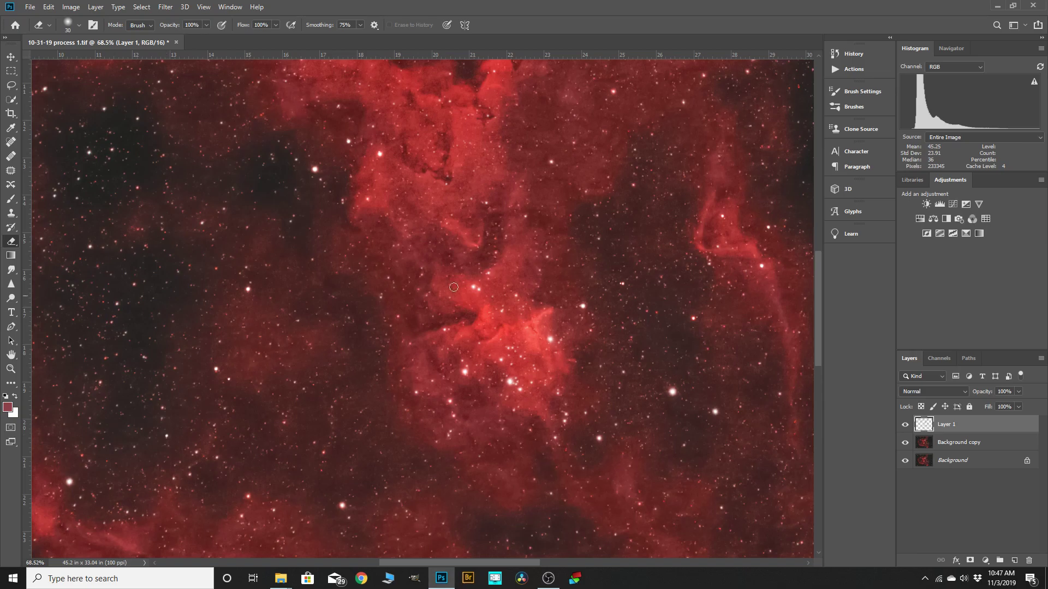
scroll(166, 435, down, 5)
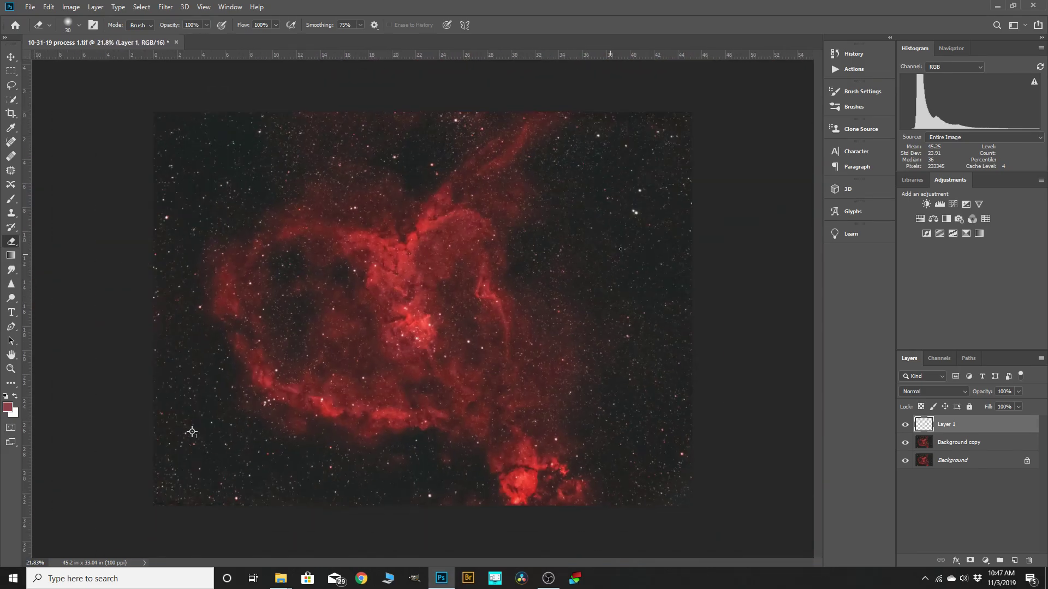
scroll(611, 205, up, 3)
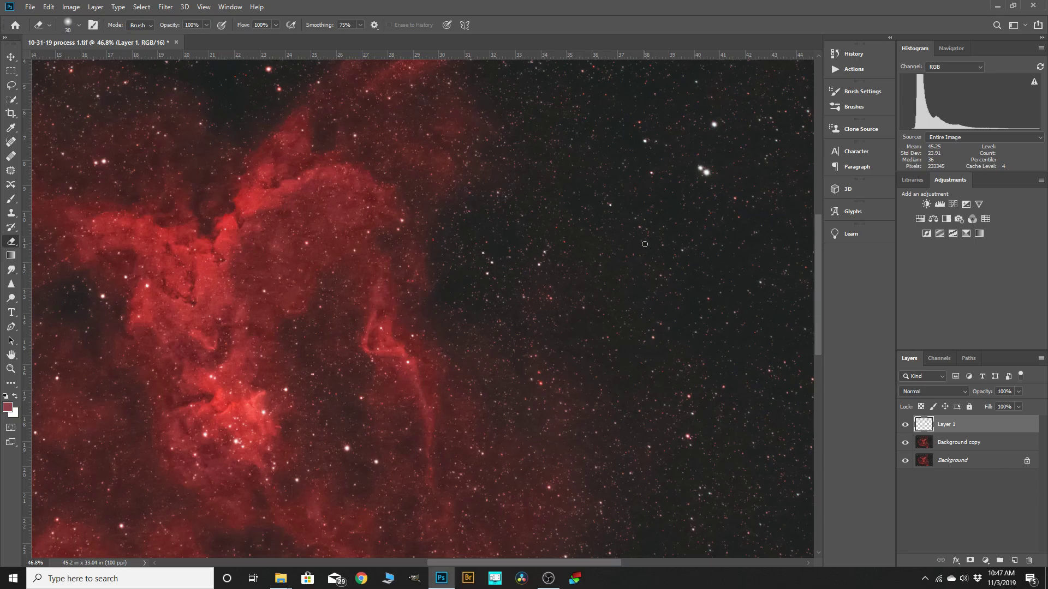
scroll(577, 247, down, 5)
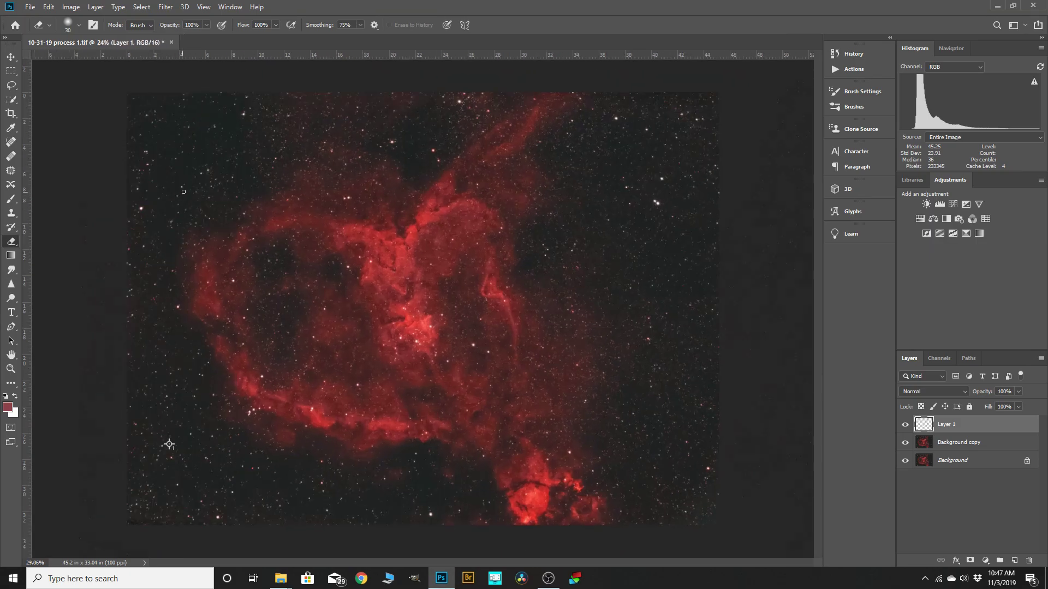
scroll(259, 221, up, 6)
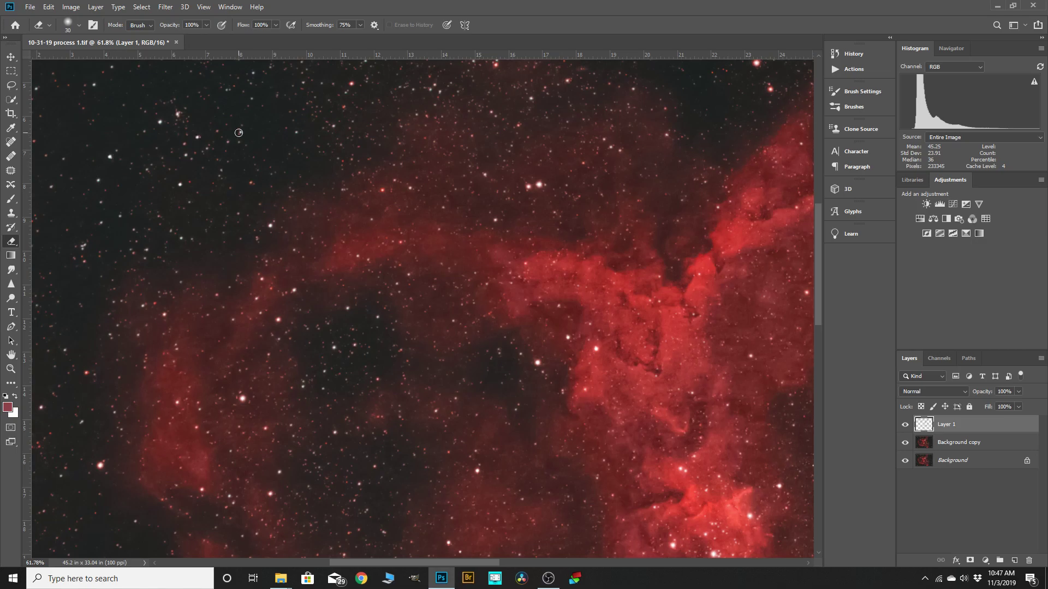
scroll(504, 236, down, 4)
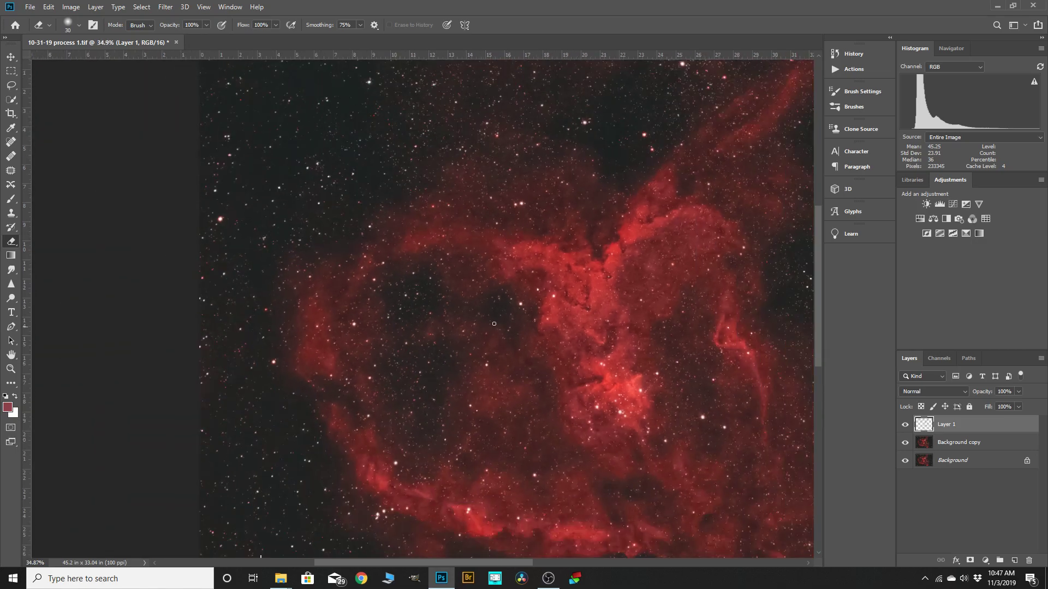
scroll(268, 525, up, 1)
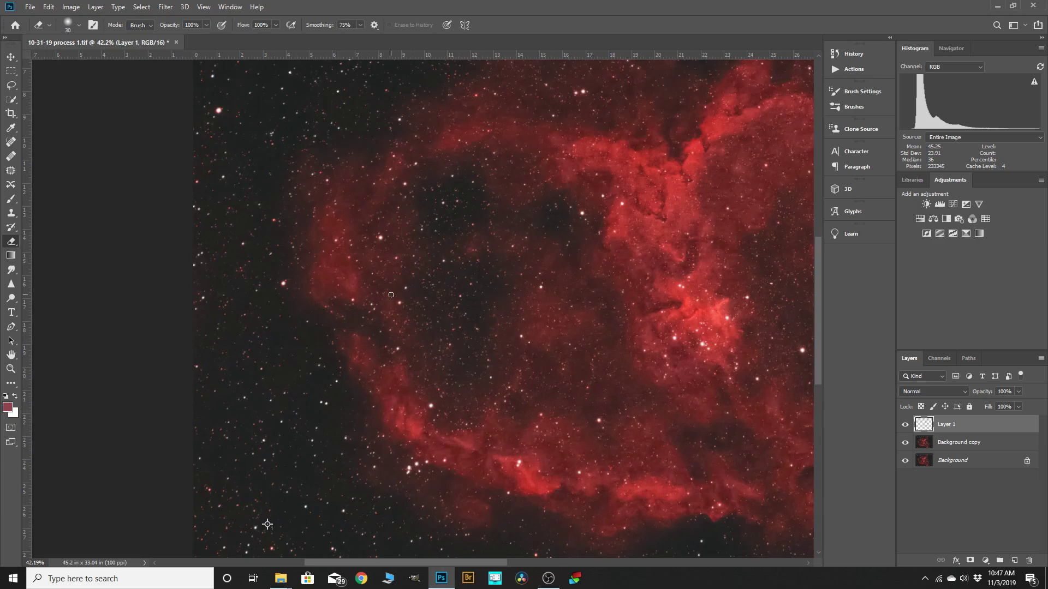
scroll(353, 298, up, 1)
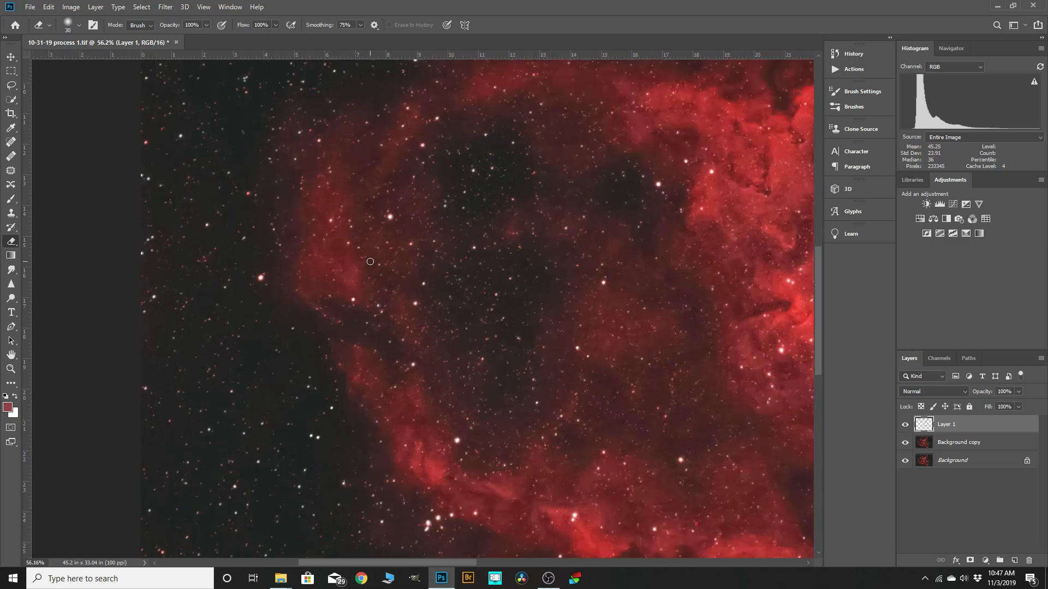
scroll(377, 260, down, 1)
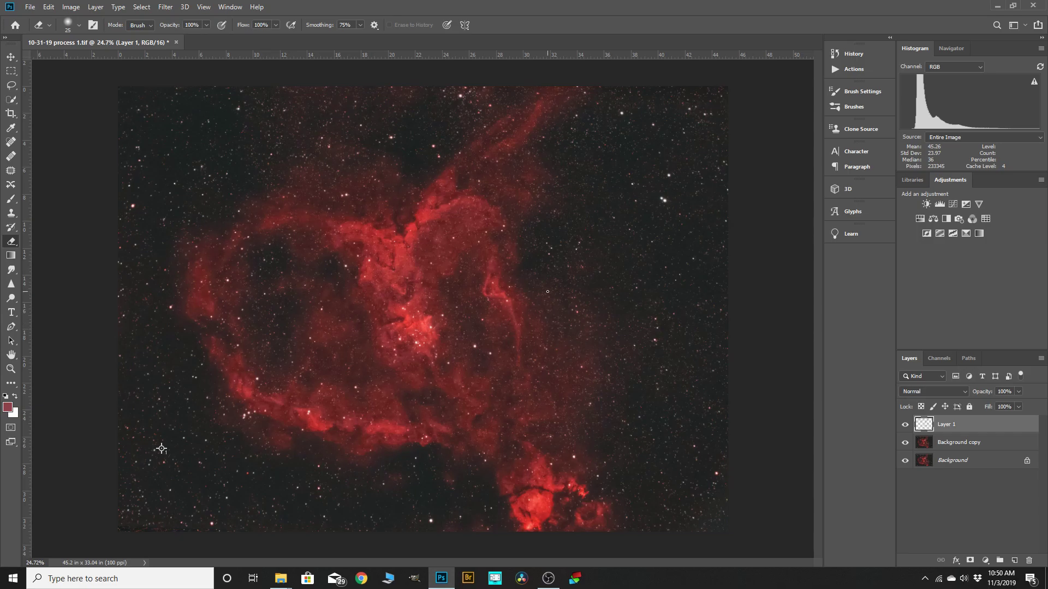
- Compare the image with and without Layer 1, and inspect the stars around the nebula's core up close
click(905, 425)
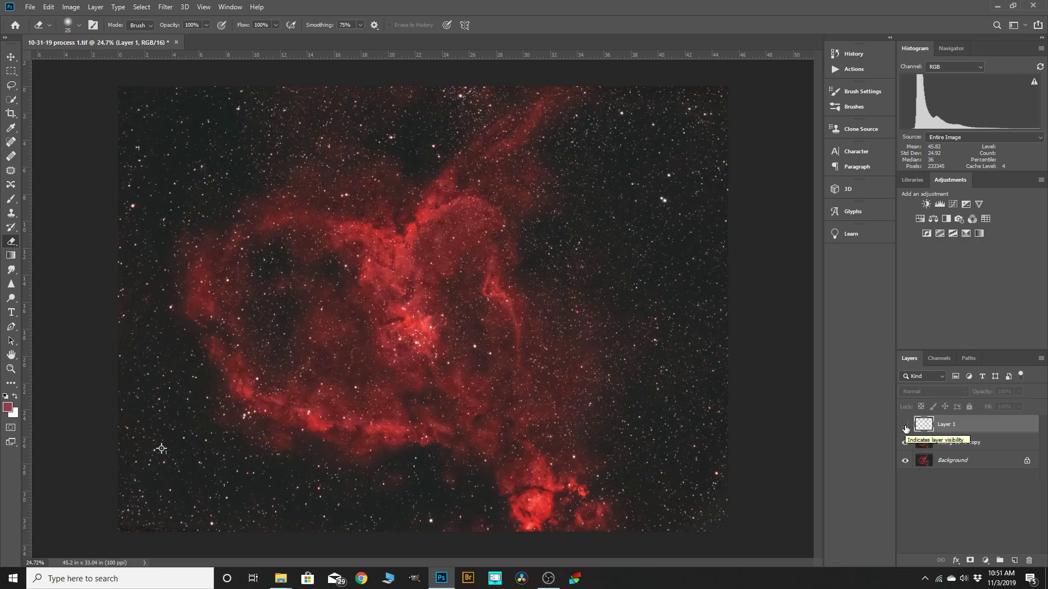
click(905, 425)
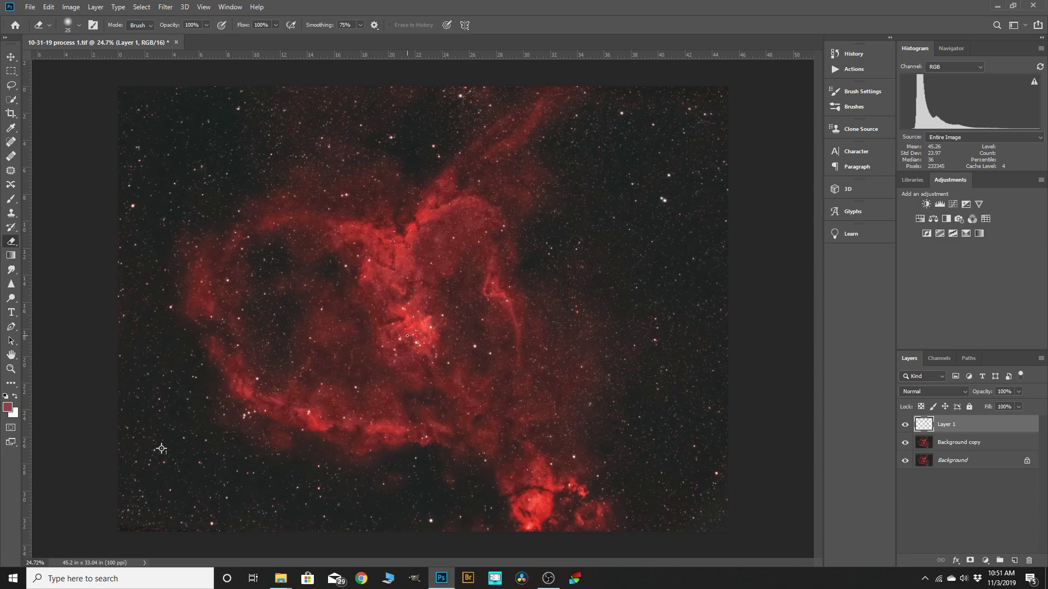
scroll(409, 330, up, 5)
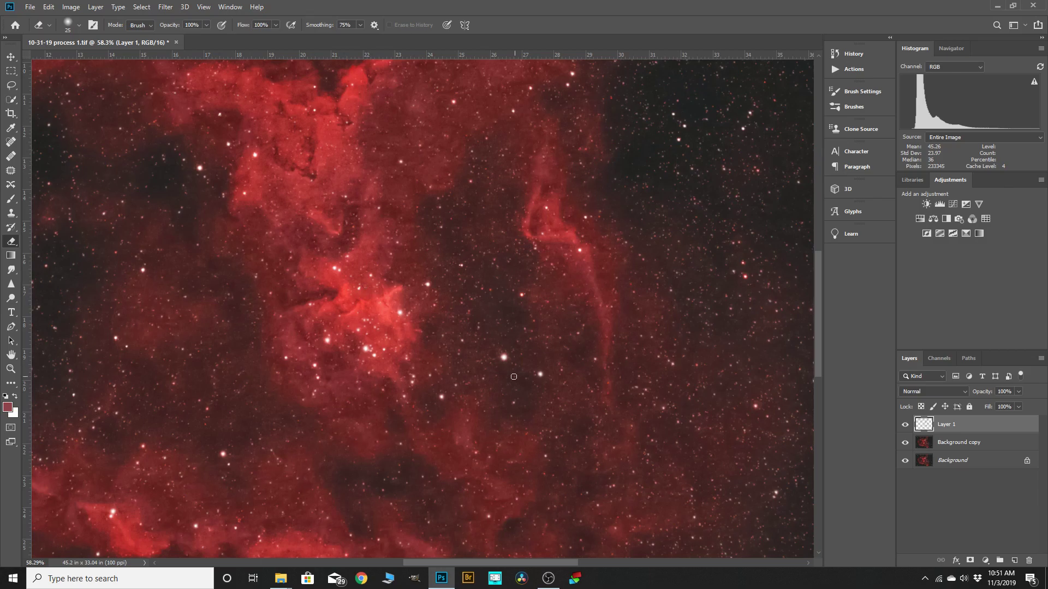
scroll(356, 379, up, 4)
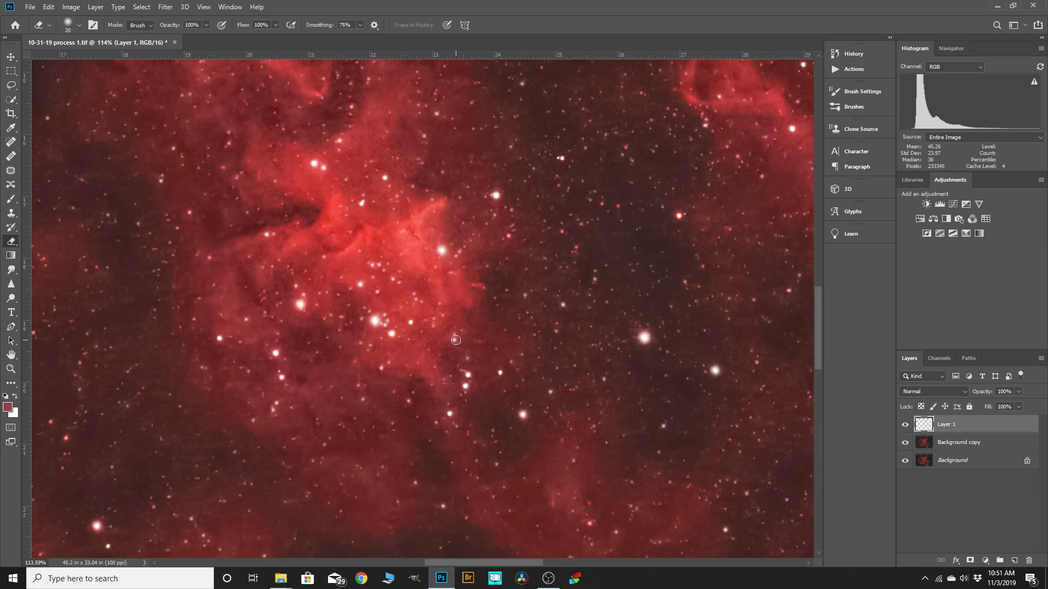
scroll(456, 340, down, 10)
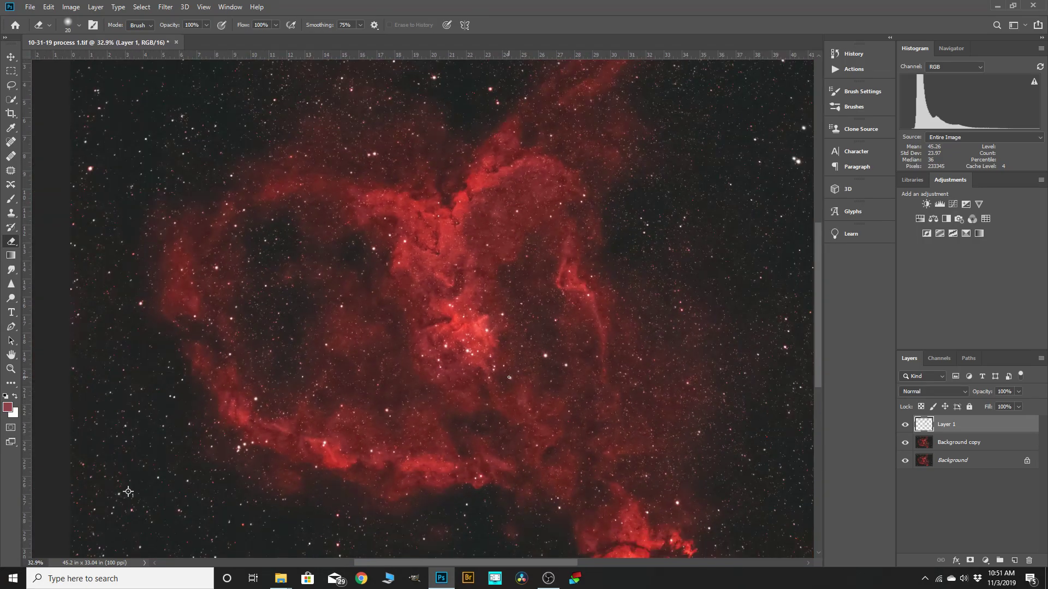
click(905, 424)
click(905, 424)
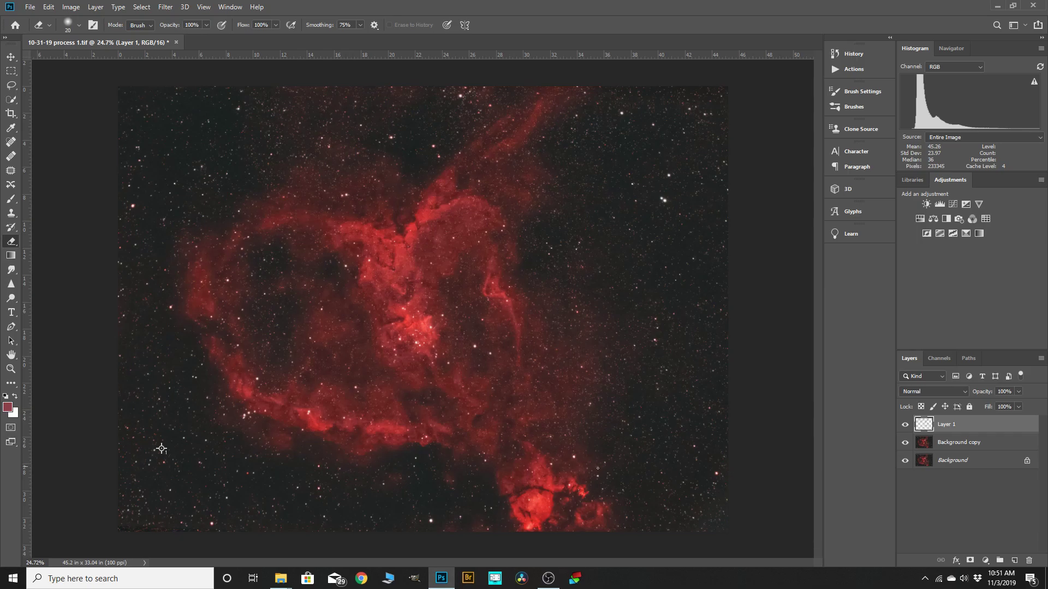
scroll(642, 474, down, 1)
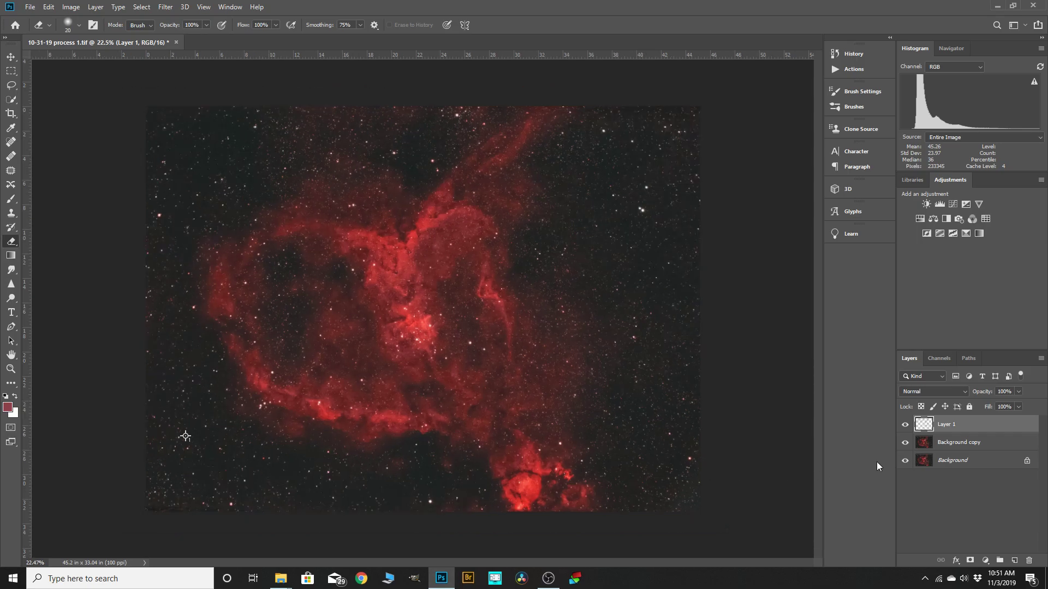
click(904, 425)
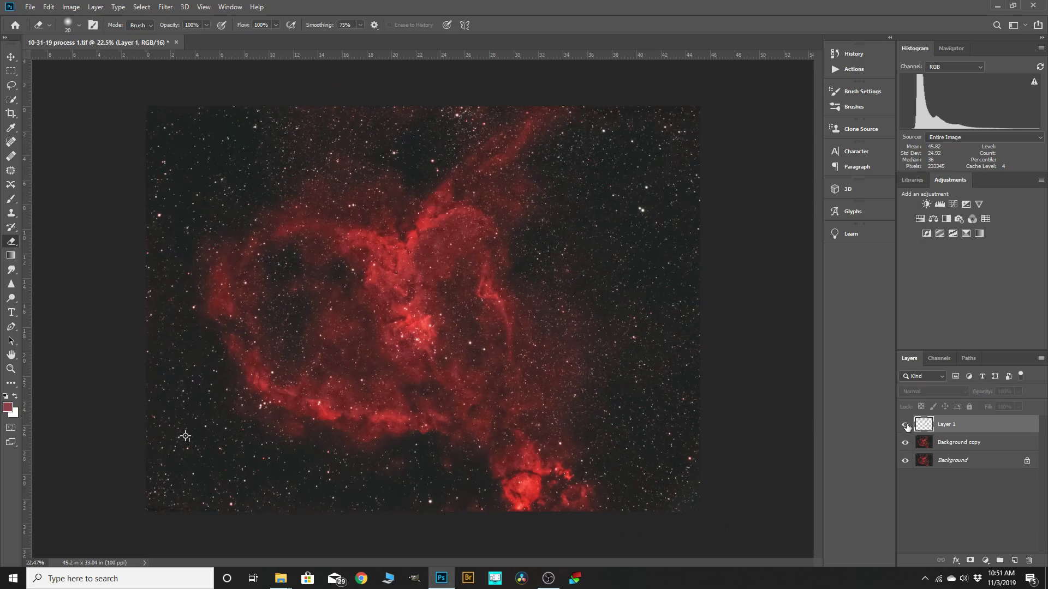
click(906, 425)
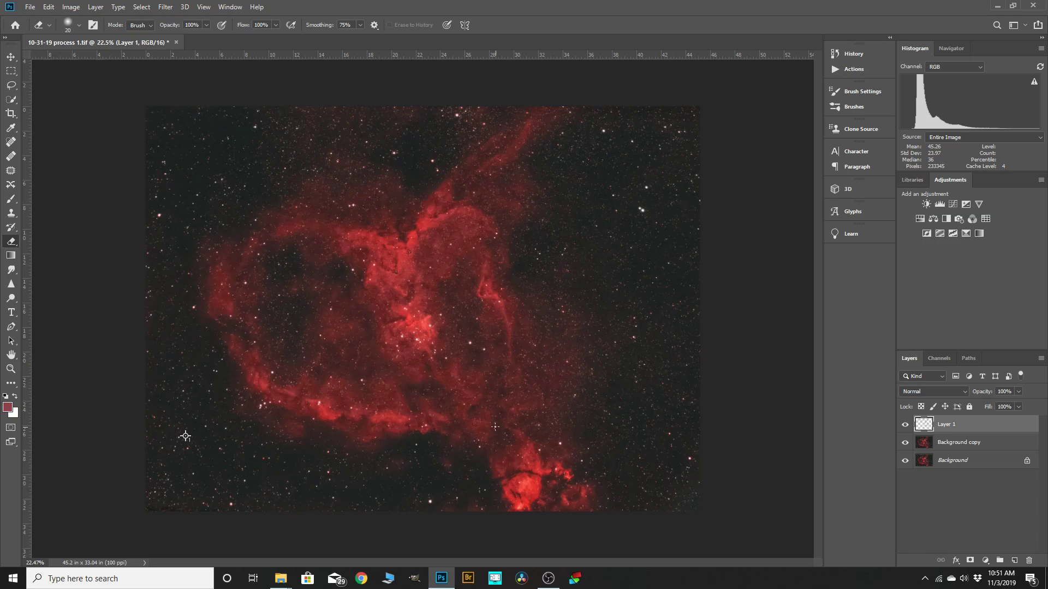
- Merge Layer 1 down into the Background copy layer and inspect the nebula
right_click(951, 424)
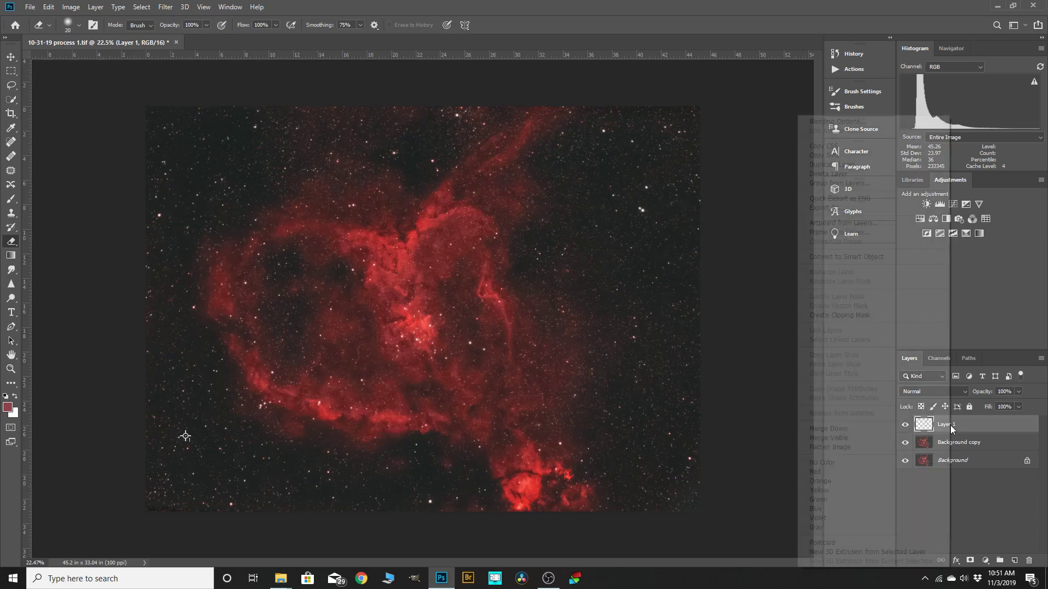
click(847, 428)
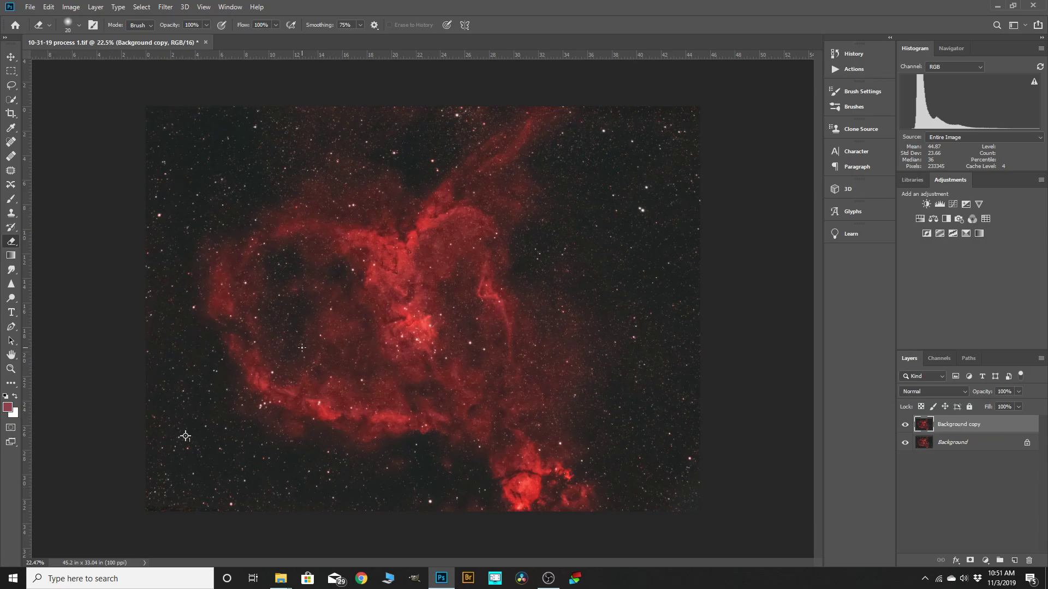
alt+scroll(186, 437, up, 3)
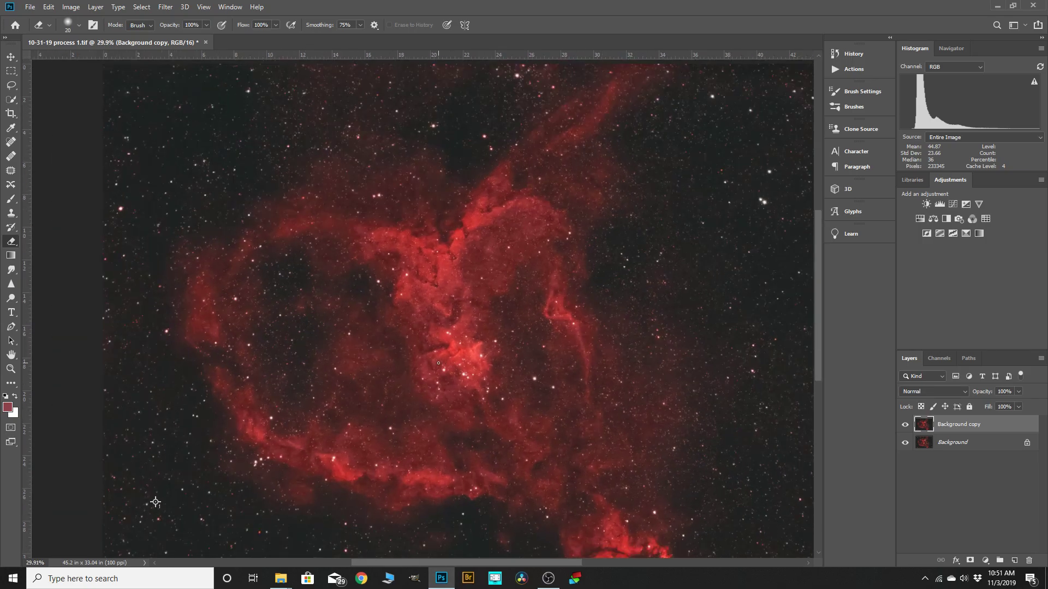
alt+scroll(156, 502, up, 2)
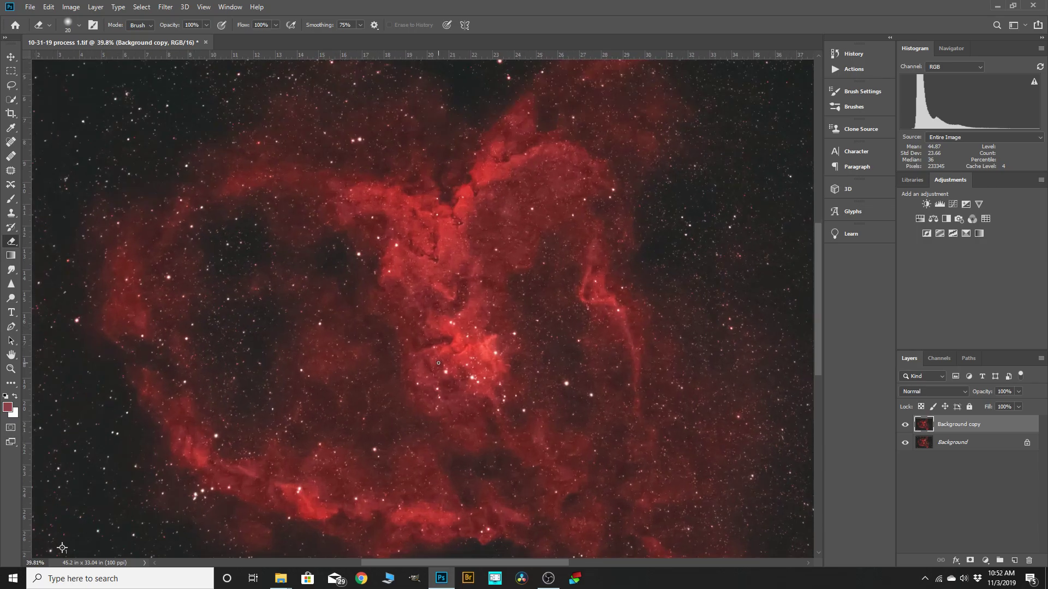
alt+scroll(62, 548, down, 2)
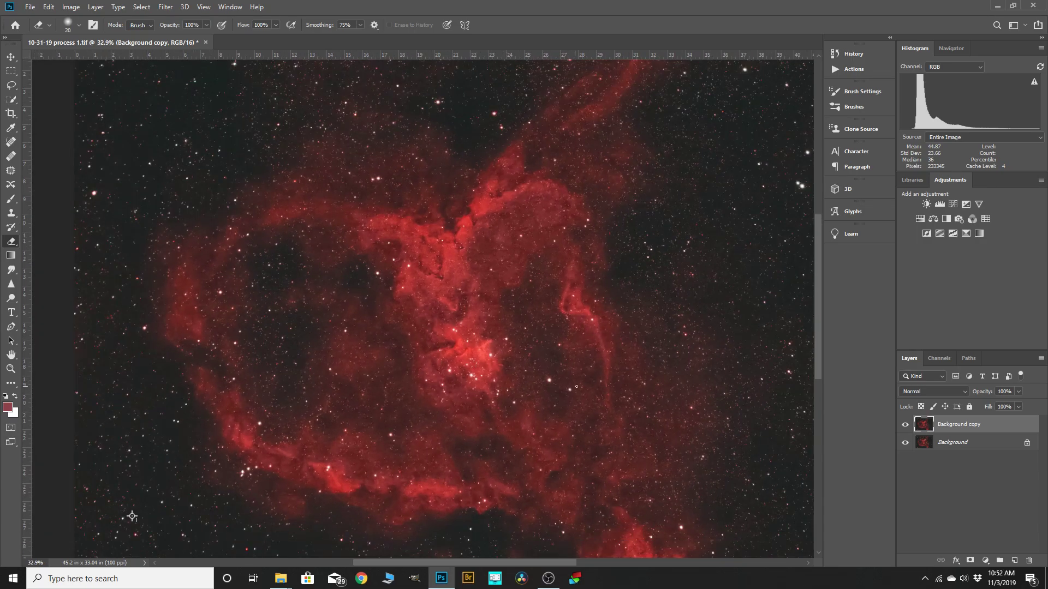
alt+scroll(132, 516, down, 1)
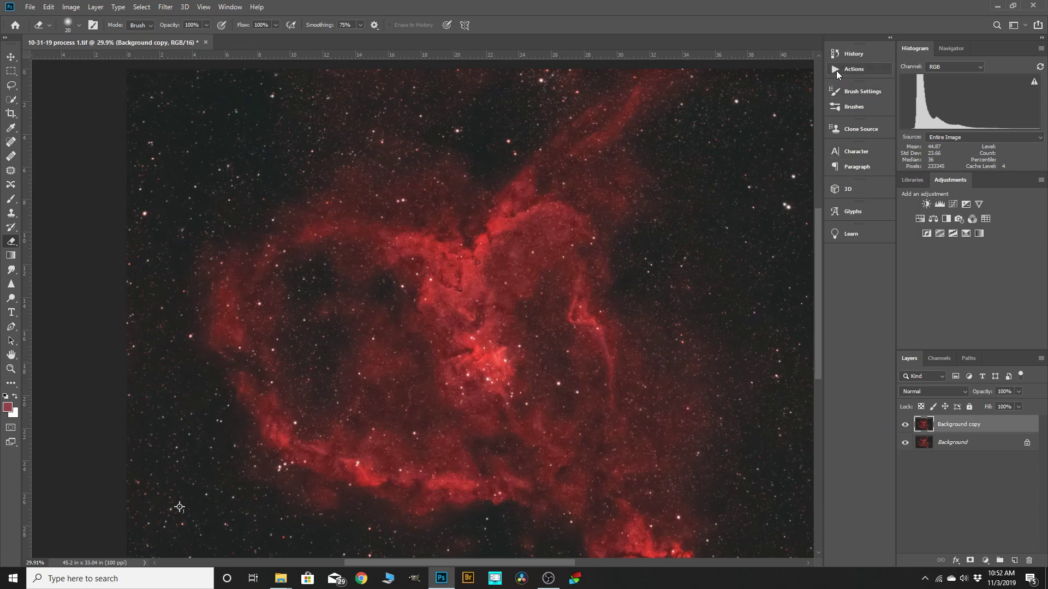
- Run the Select Brighter Stars action from Astronomy Tools v1_6_2 on the Background copy layer
click(836, 71)
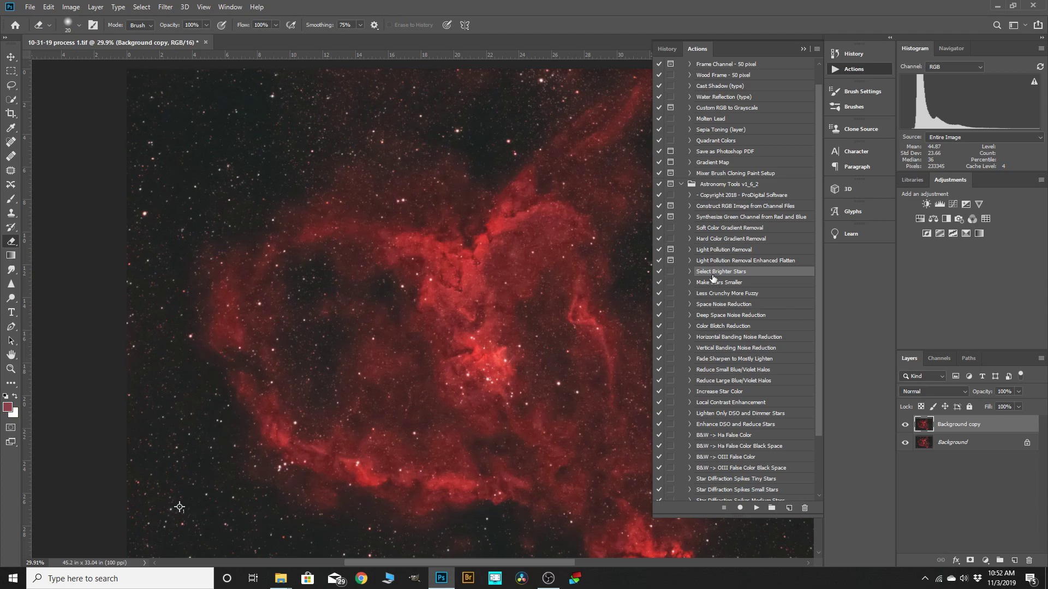
click(756, 508)
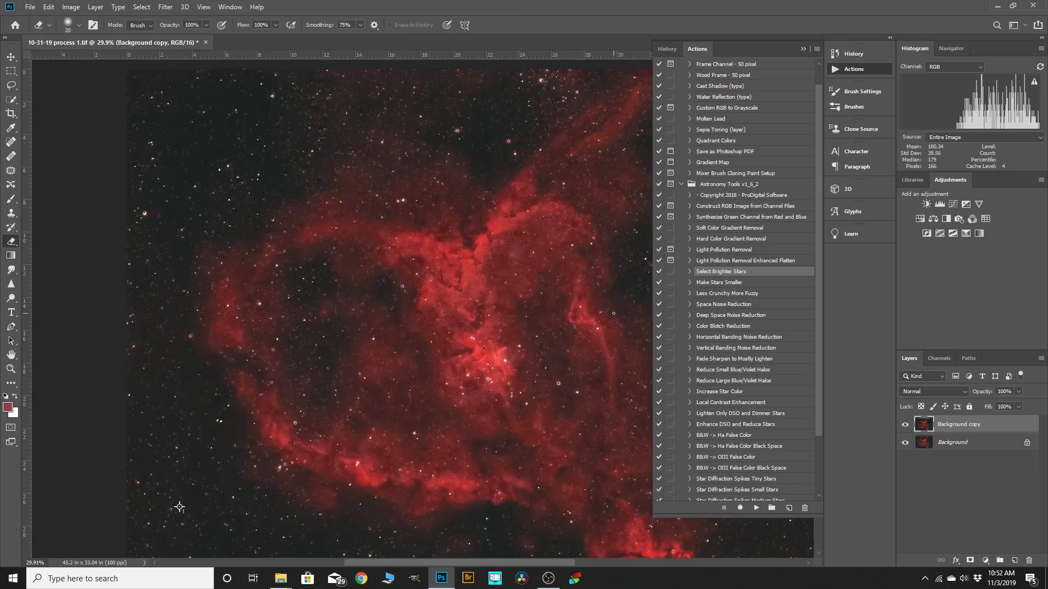
click(802, 48)
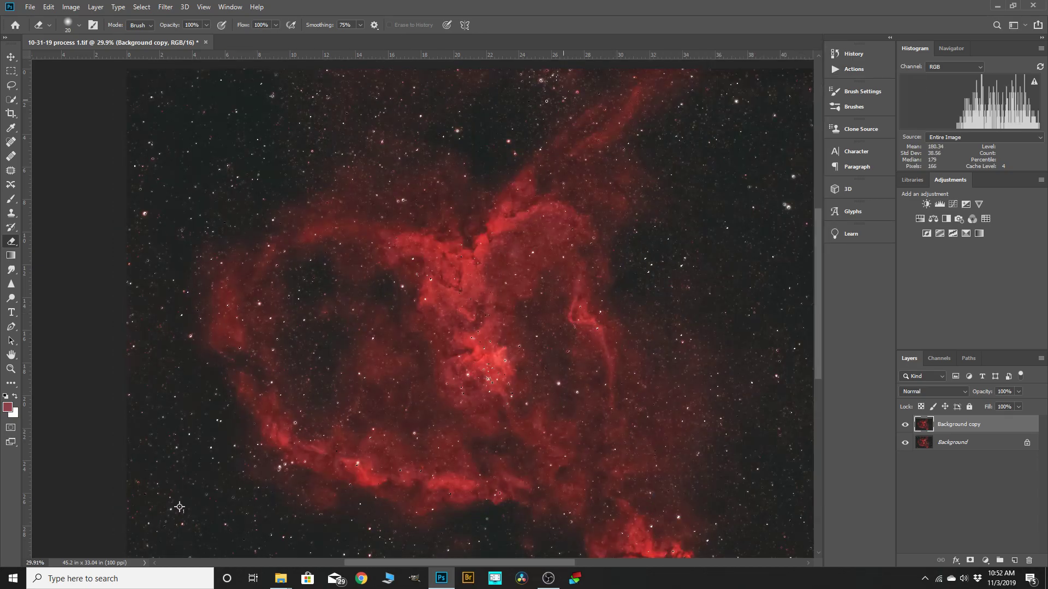
- Expand the bright-star selection by 3 pixels so it takes in the stars' edges
scroll(487, 120, up, 2)
scroll(488, 120, up, 12)
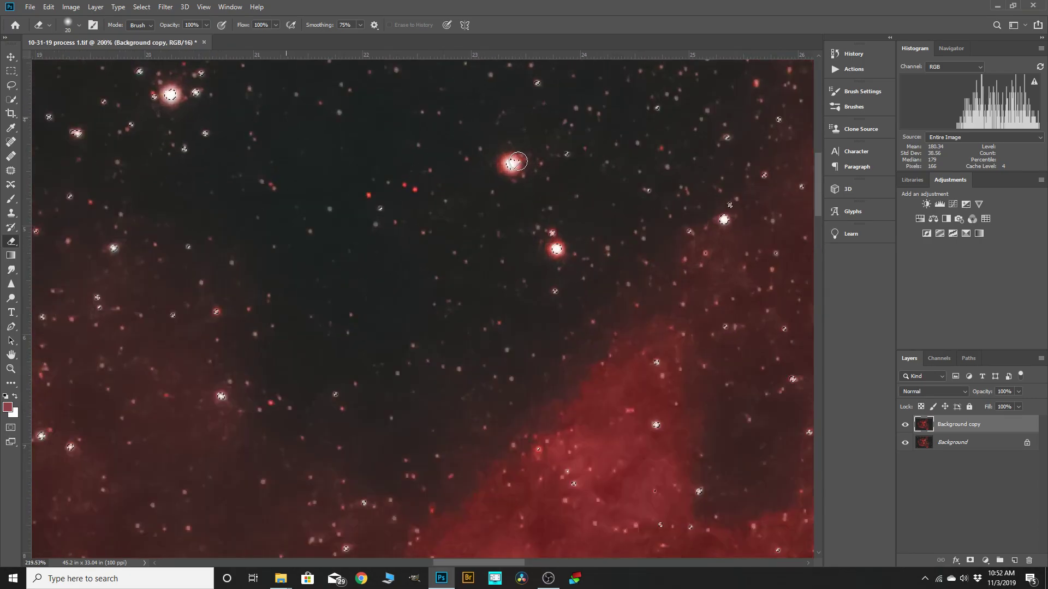
click(141, 7)
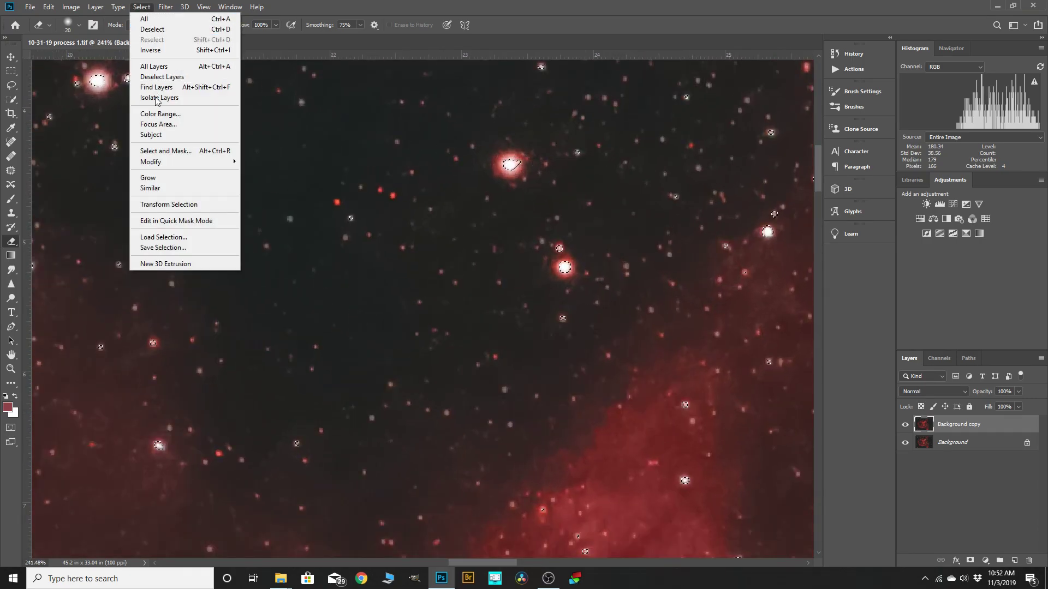
mouse_move(169, 161)
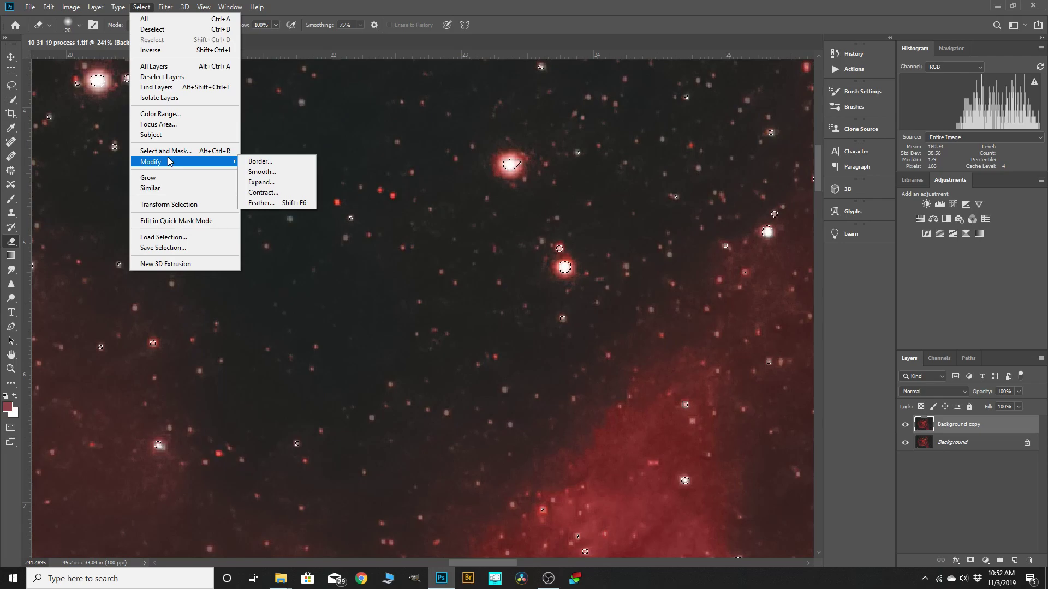
click(261, 182)
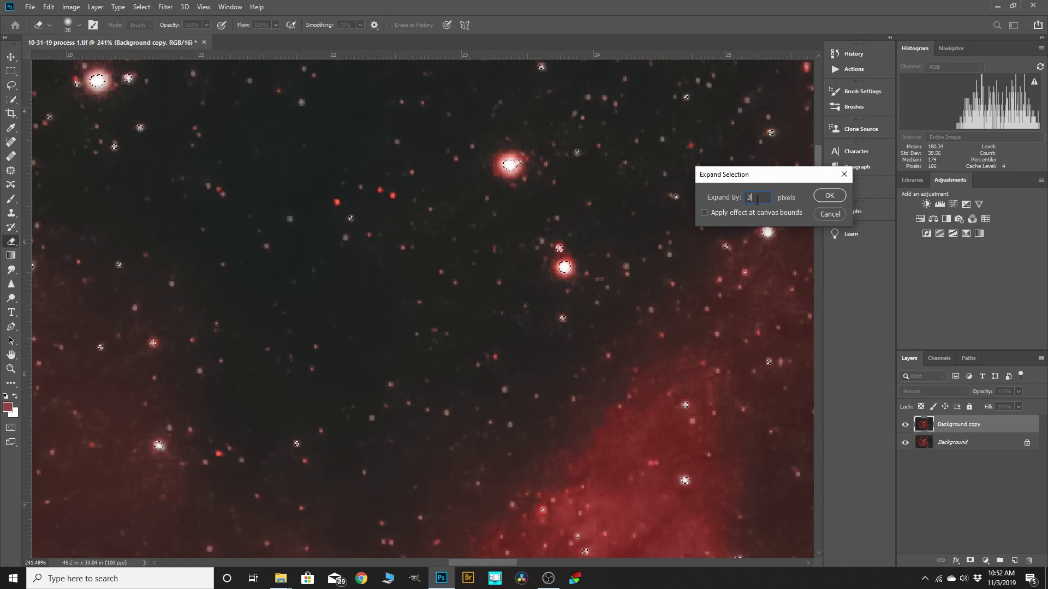
click(829, 195)
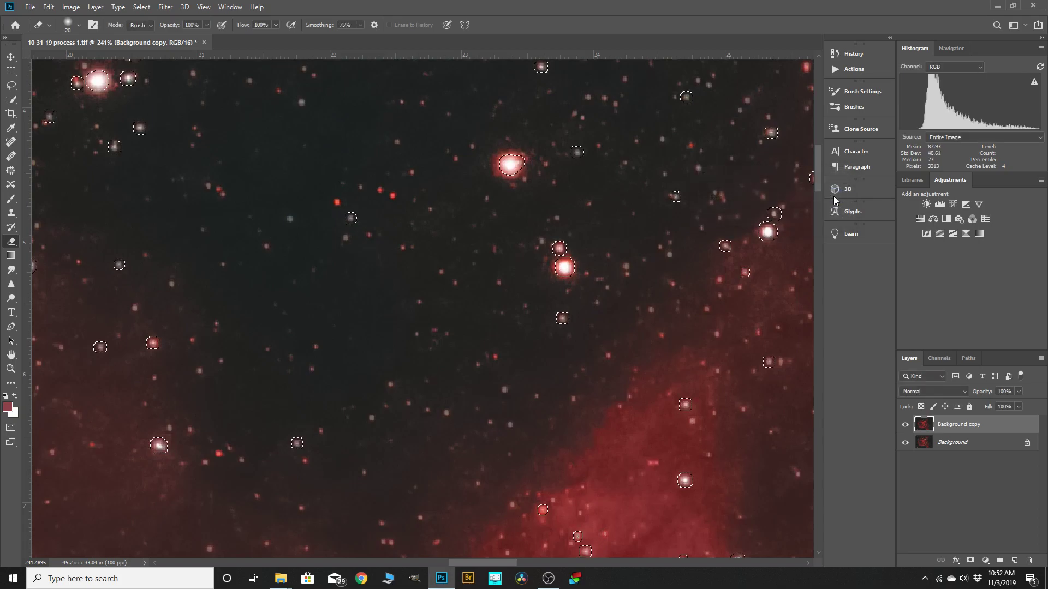
- Feather the bright-star selection so its edges blend softly into the background
click(142, 7)
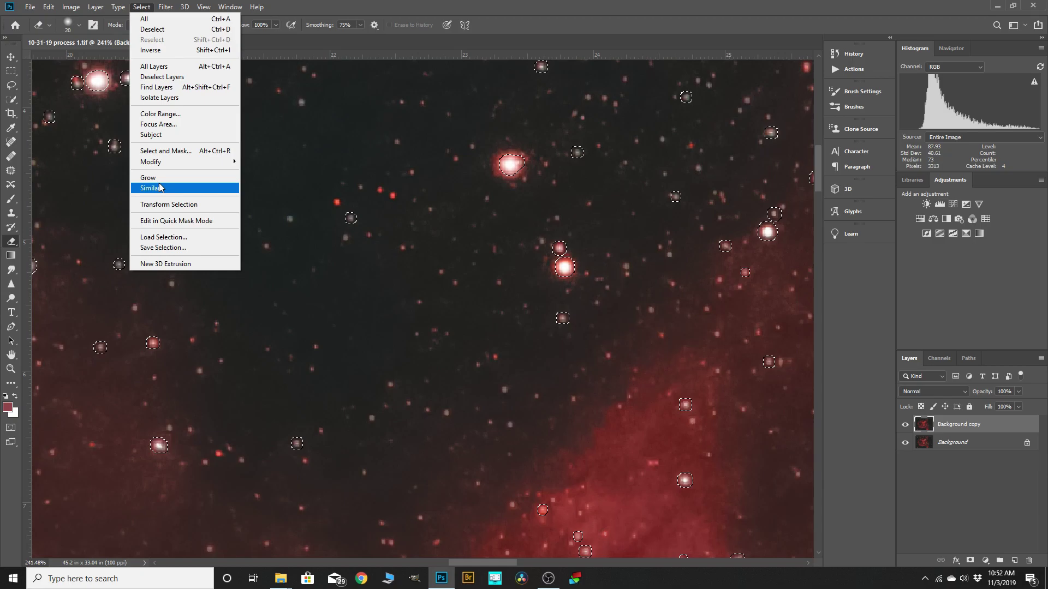
mouse_move(163, 162)
click(267, 204)
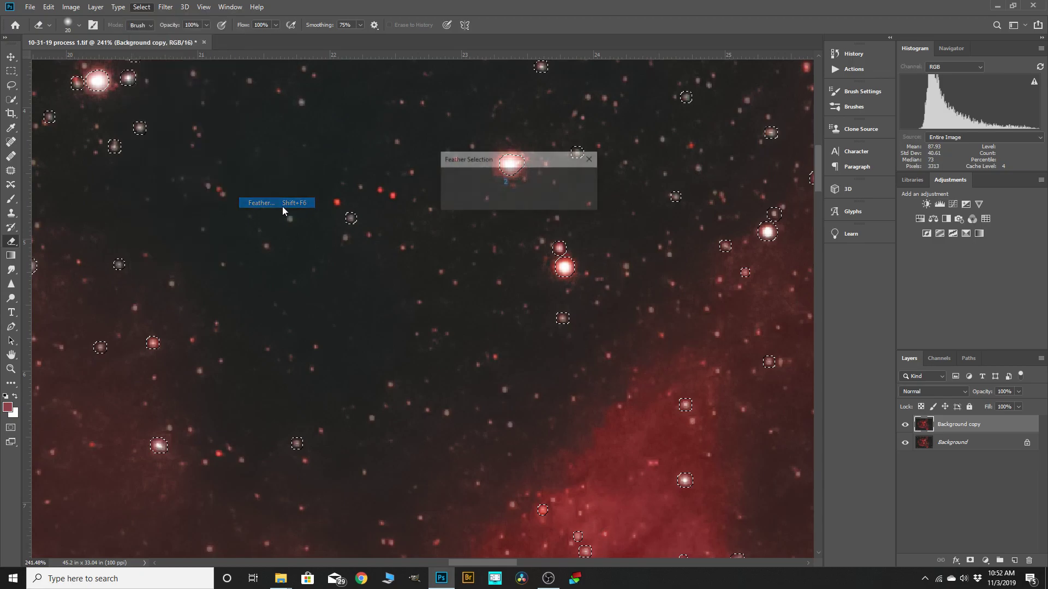
click(574, 181)
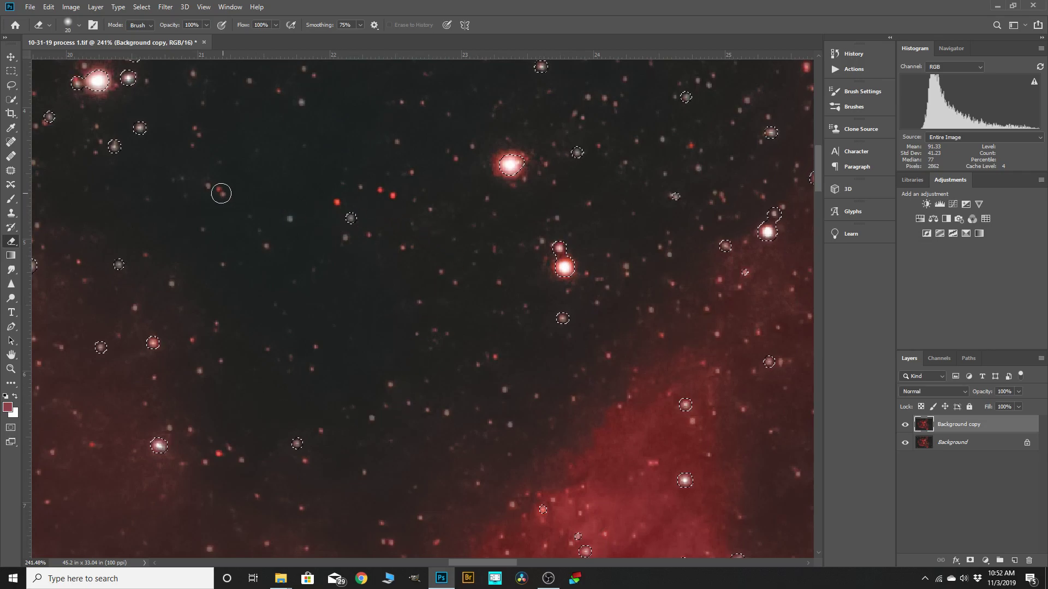
- Apply Color Balance to the selected stars, setting the highlights to -17 cyan/red and +15 yellow/blue
scroll(577, 233, down, 3)
scroll(577, 233, down, 4)
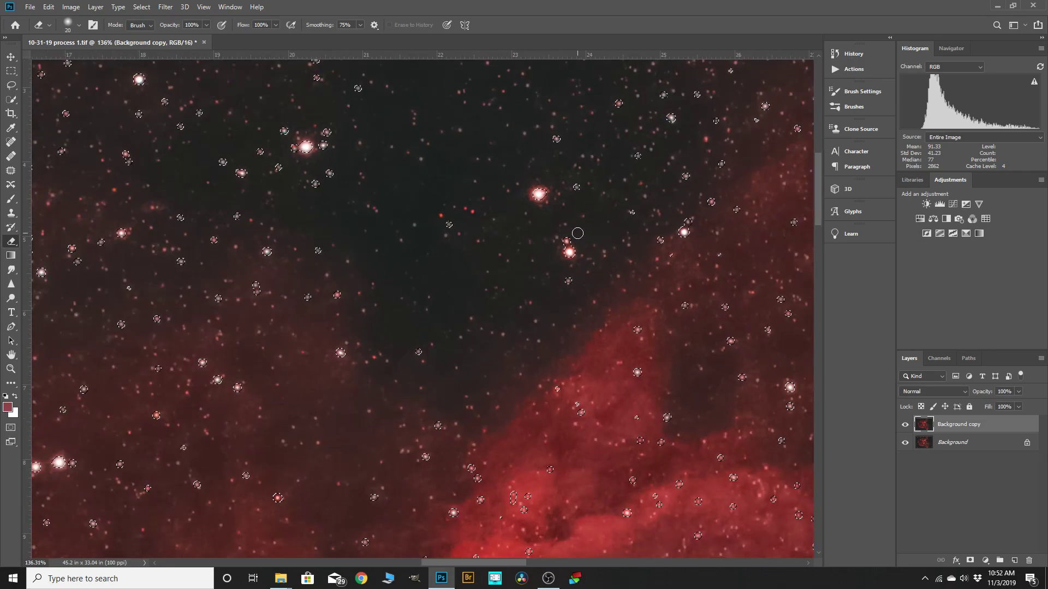
scroll(585, 229, down, 5)
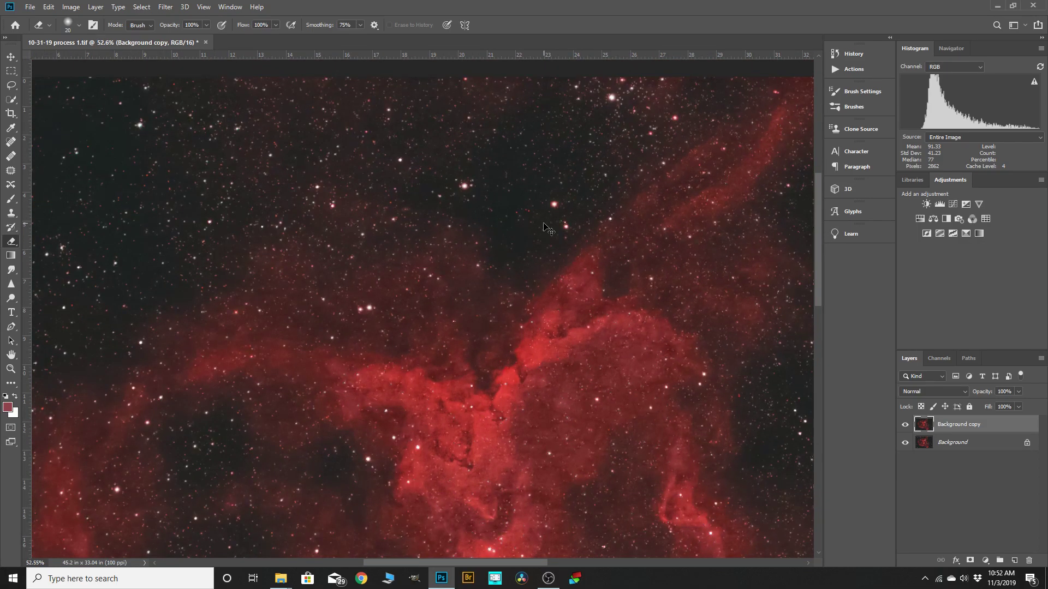
scroll(557, 222, down, 2)
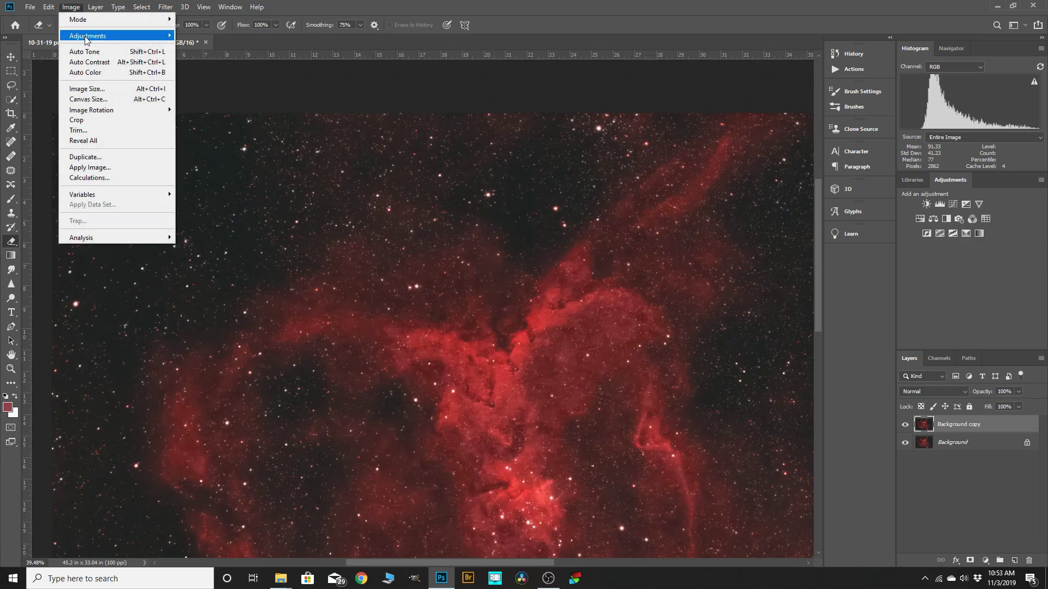
mouse_move(156, 36)
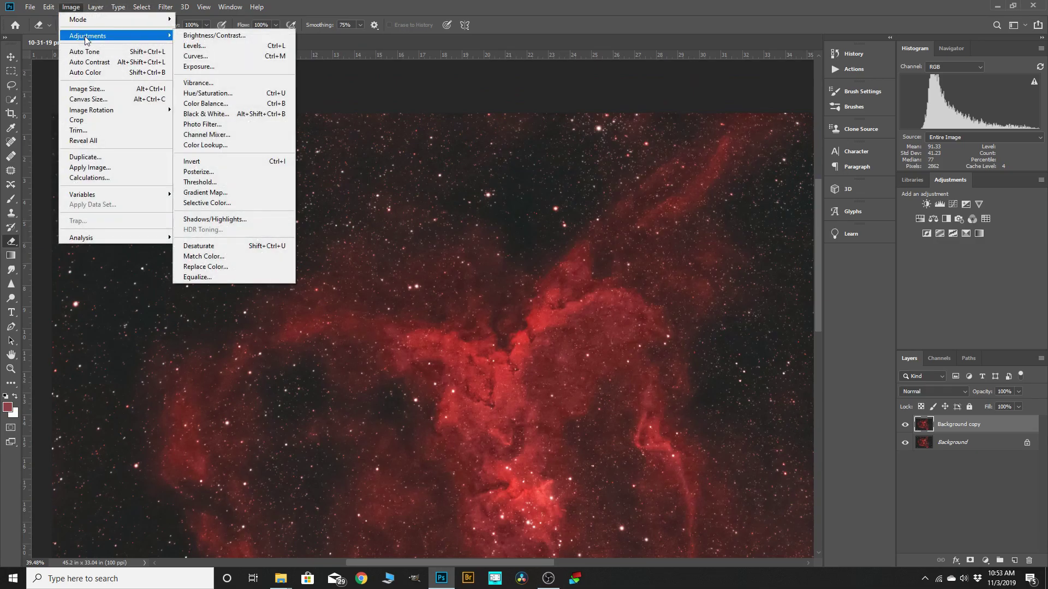
click(211, 103)
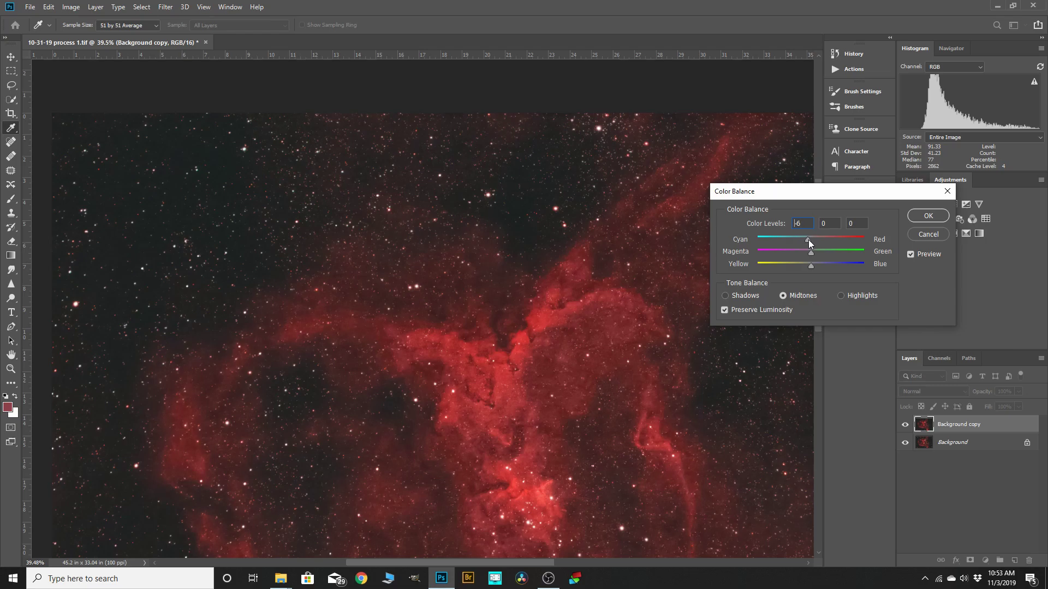
click(840, 295)
drag(811, 265, 820, 267)
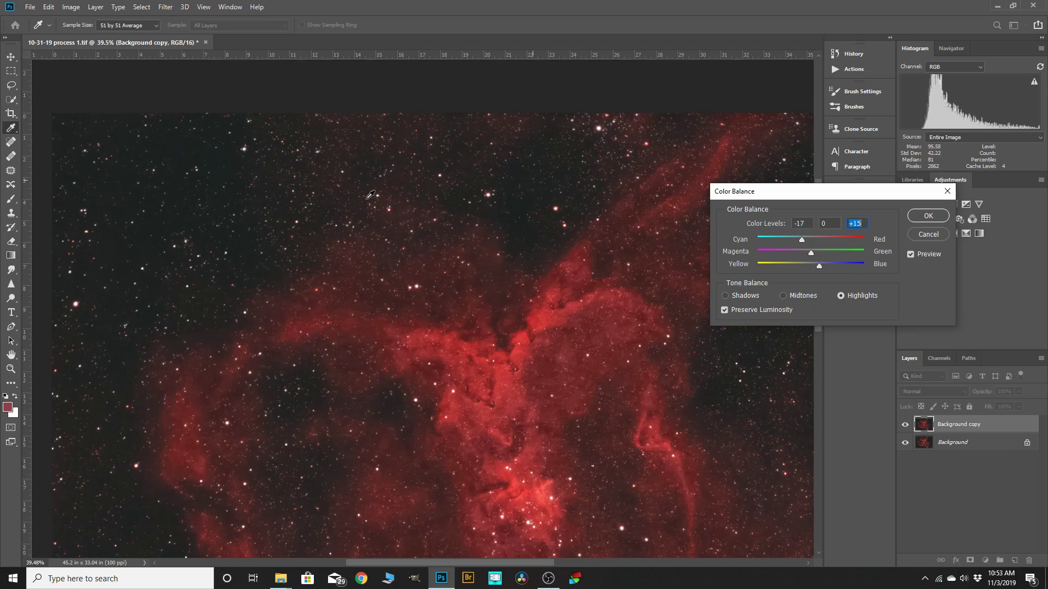
- Compare individual stars up close with and without the Color Balance preview
click(910, 255)
click(909, 255)
scroll(412, 259, up, 4)
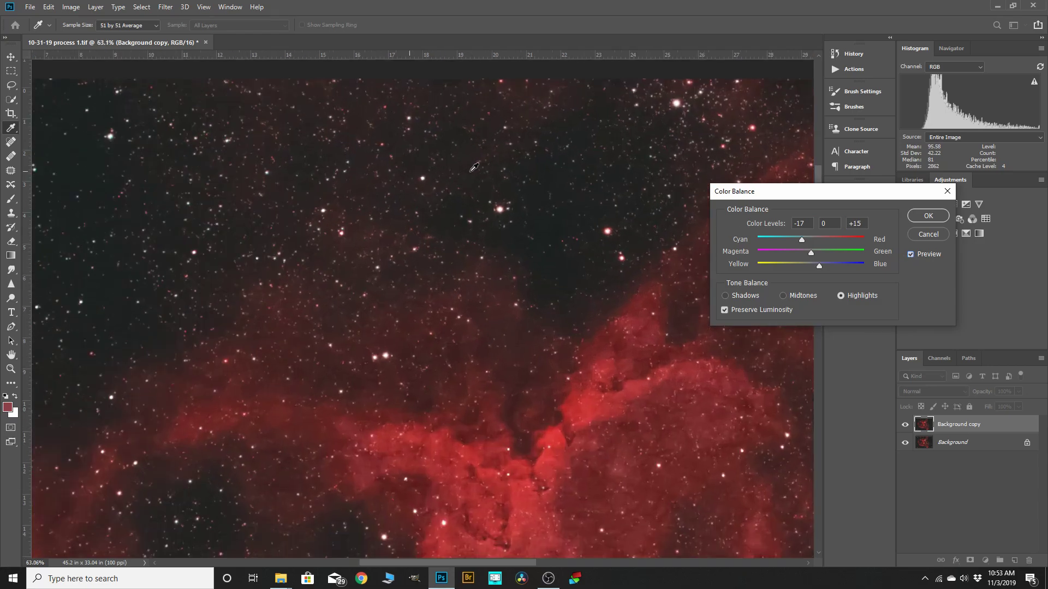
scroll(437, 323, up, 2)
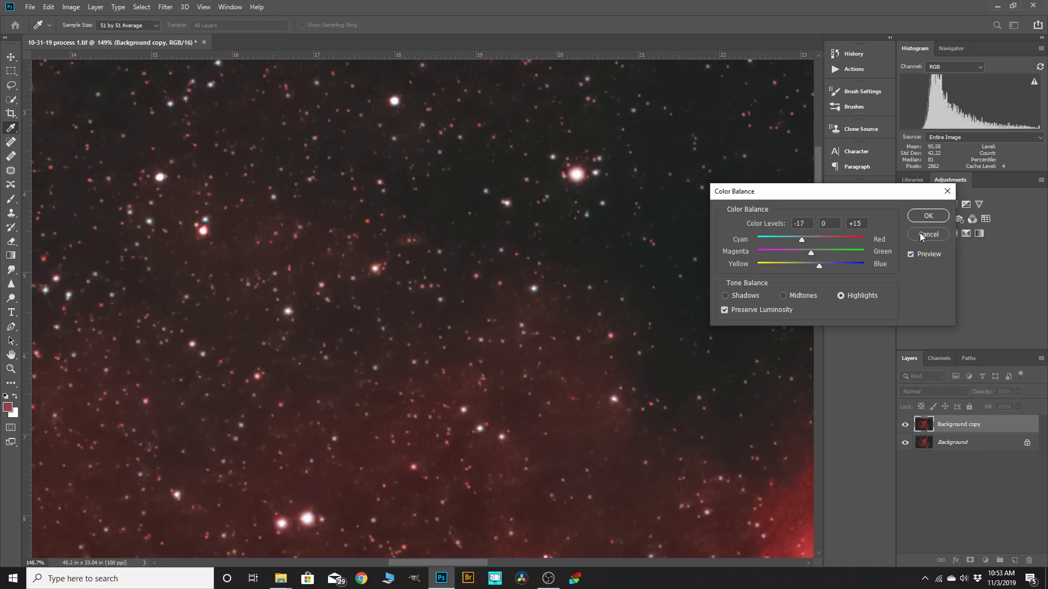
click(912, 255)
scroll(601, 276, up, 5)
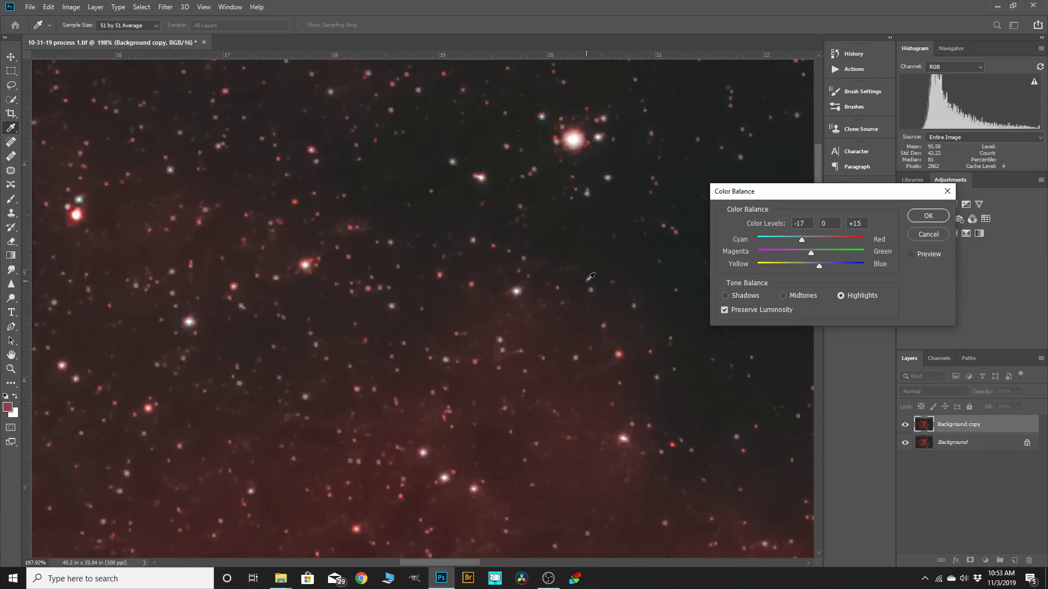
click(912, 255)
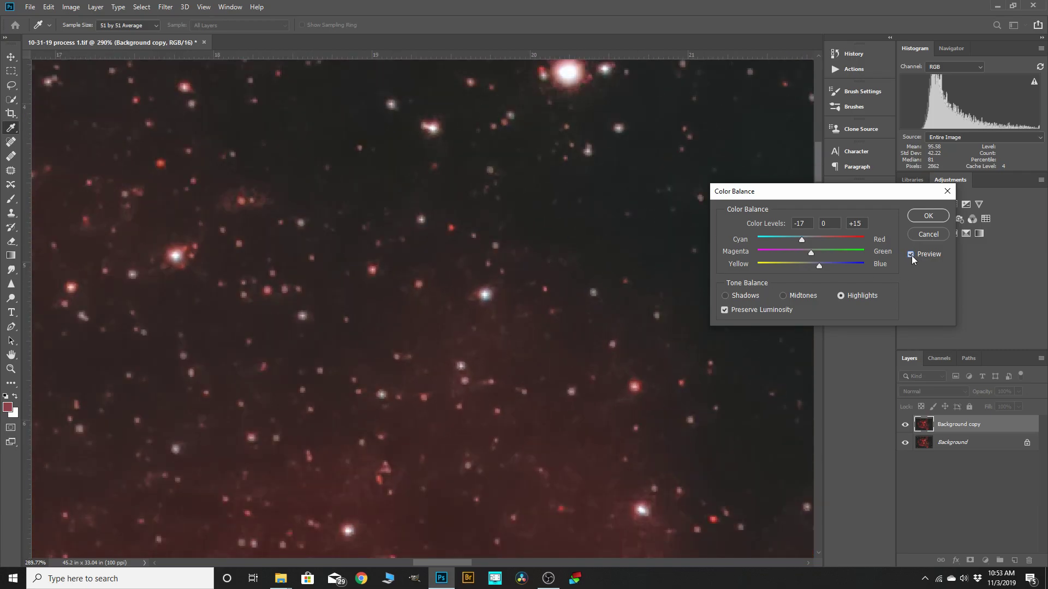
click(912, 255)
scroll(495, 290, down, 1)
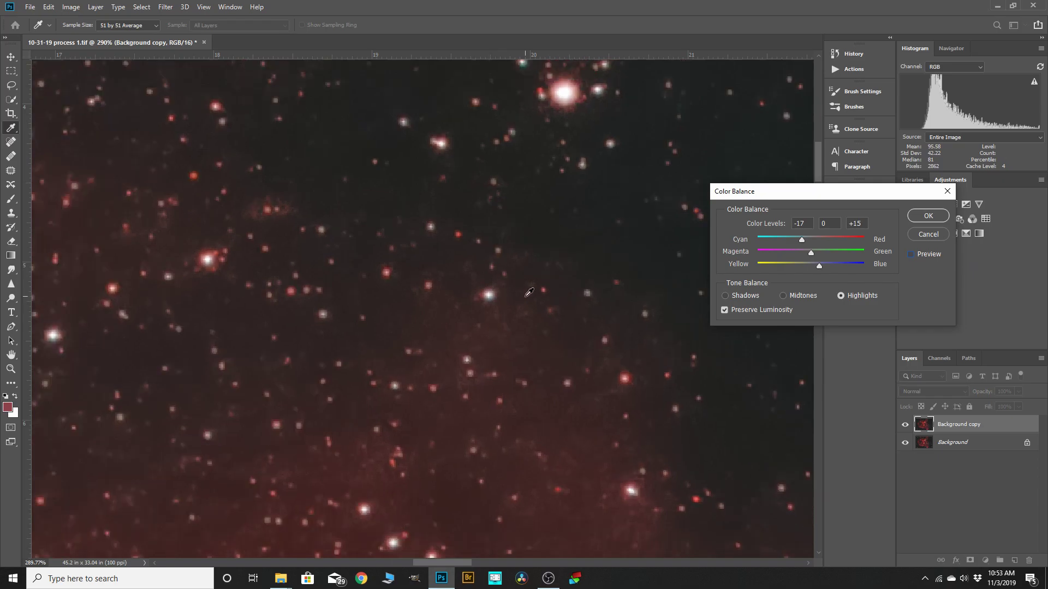
click(911, 255)
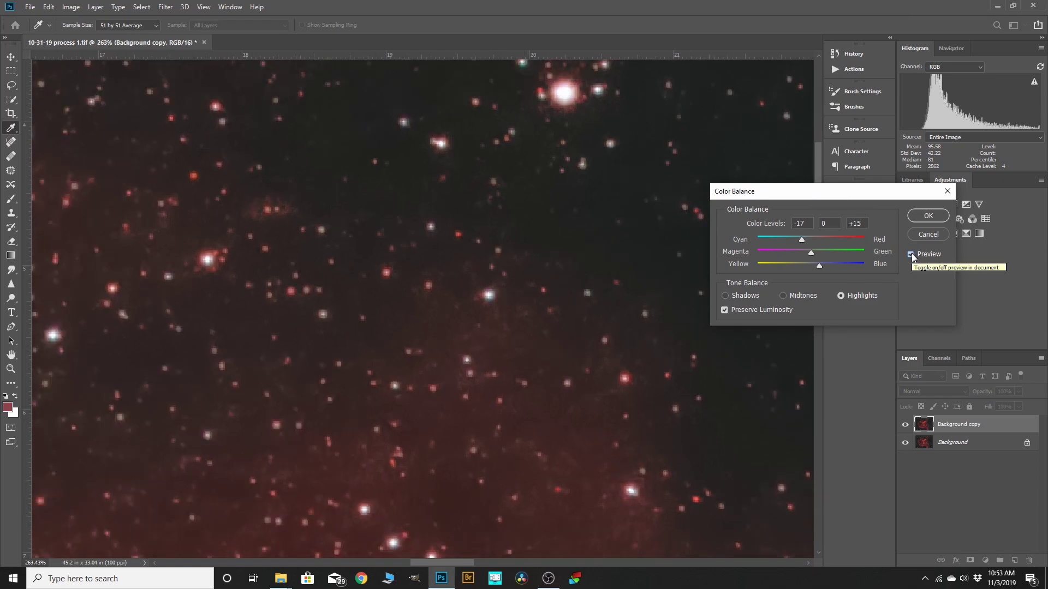
click(911, 255)
click(911, 255)
scroll(912, 258, up, 4)
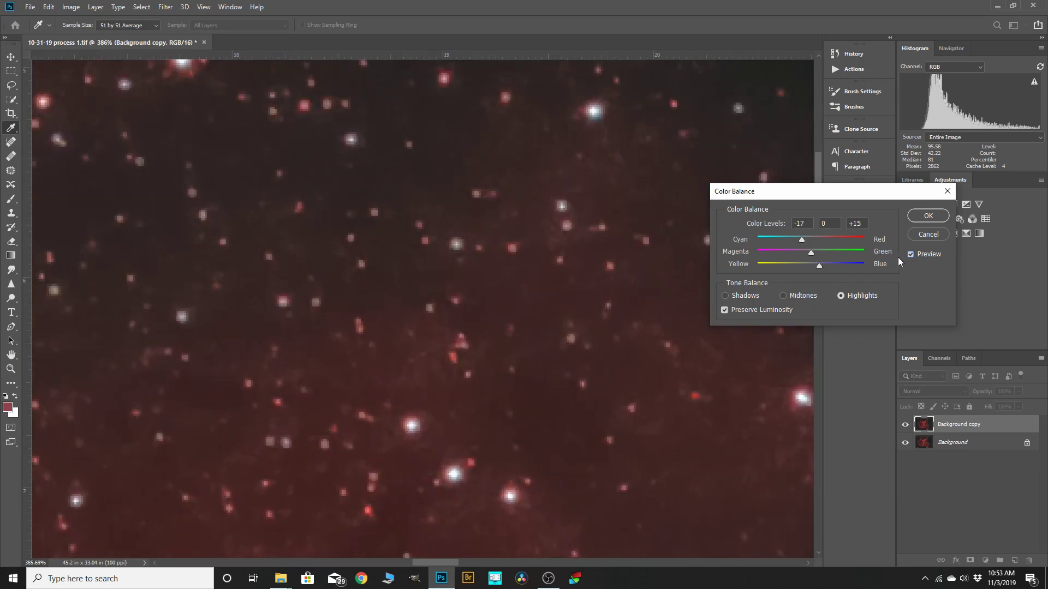
click(910, 255)
click(910, 255)
click(910, 254)
- Examine the Color Balance preview's effect on the stars across the whole nebula
scroll(483, 361, down, 3)
scroll(483, 358, down, 5)
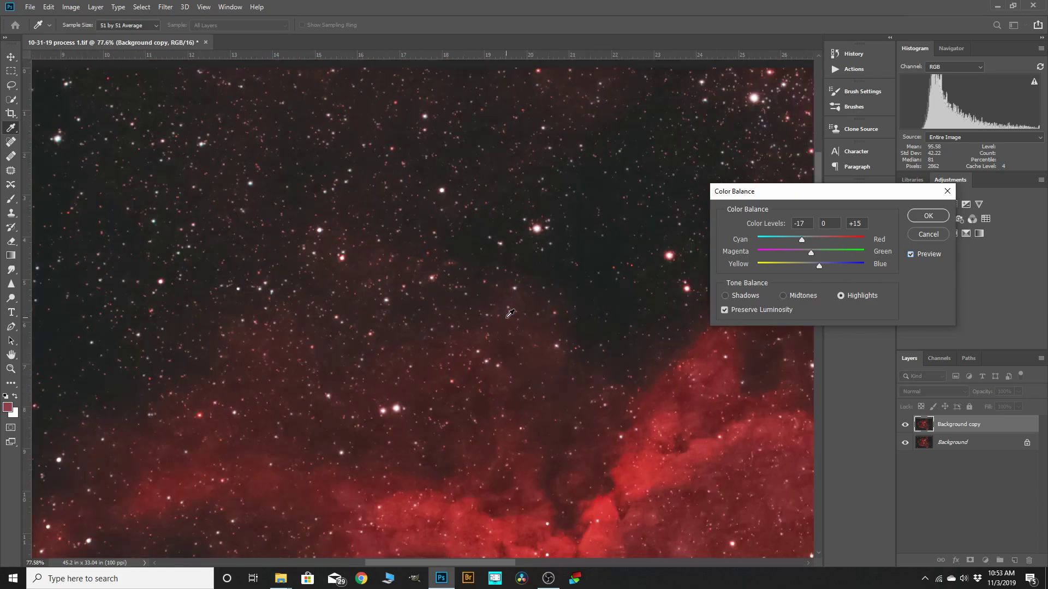
scroll(558, 337, down, 1)
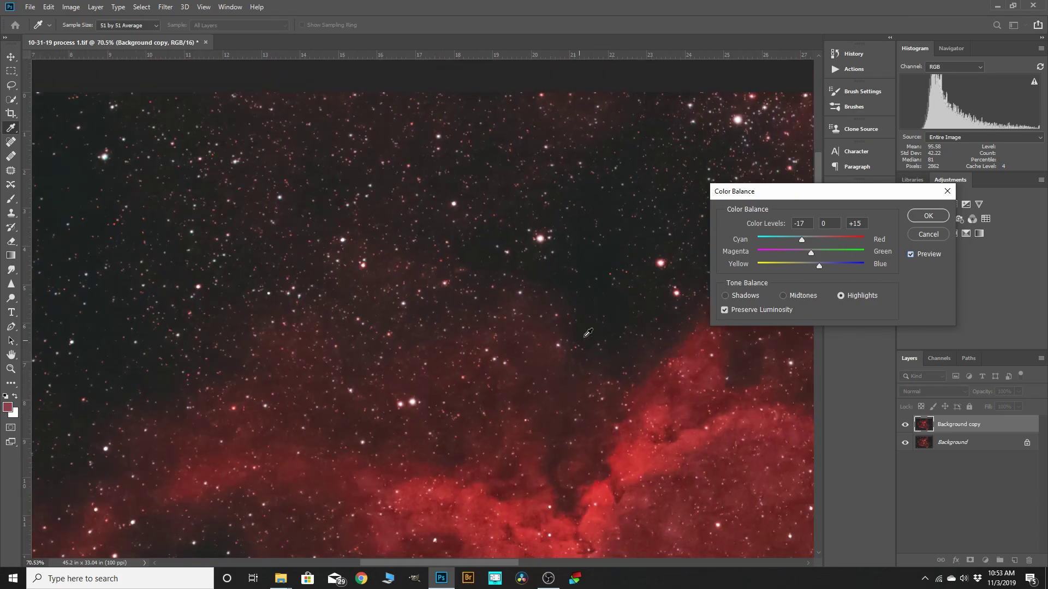
scroll(567, 292, down, 1)
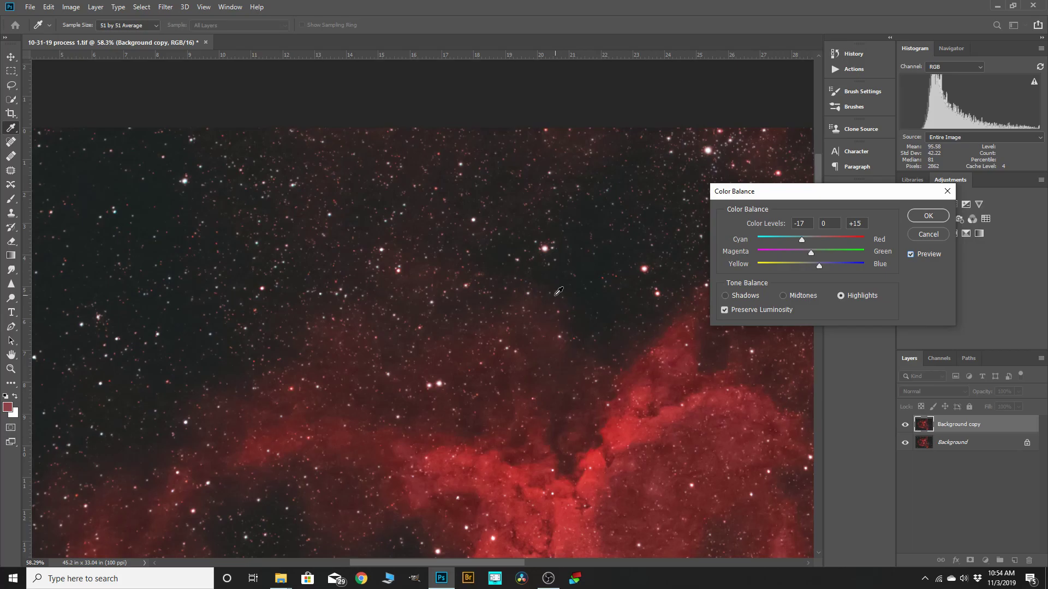
scroll(552, 291, down, 1)
scroll(546, 286, down, 3)
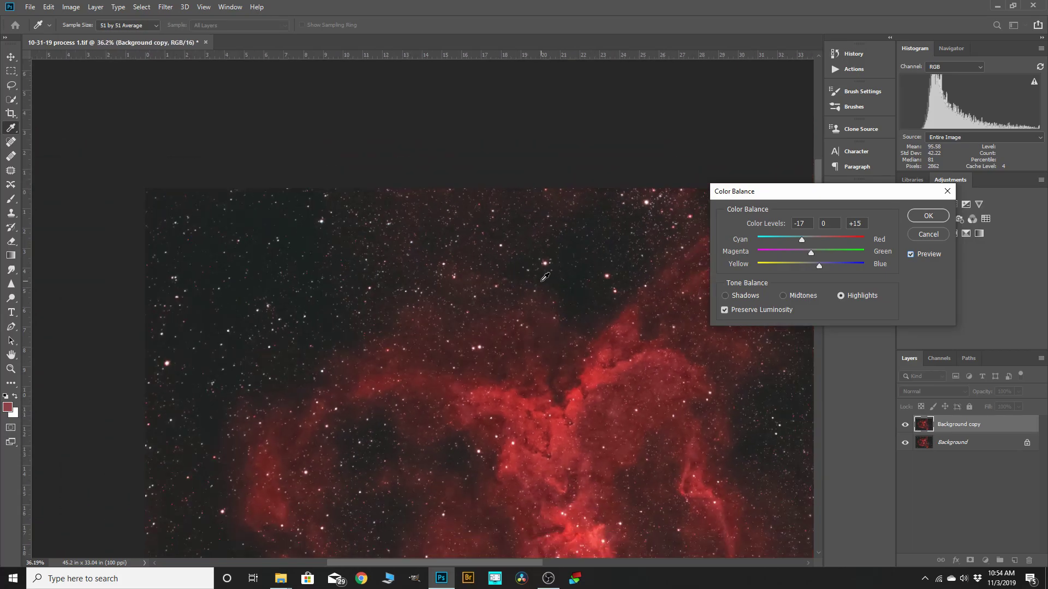
scroll(493, 302, down, 1)
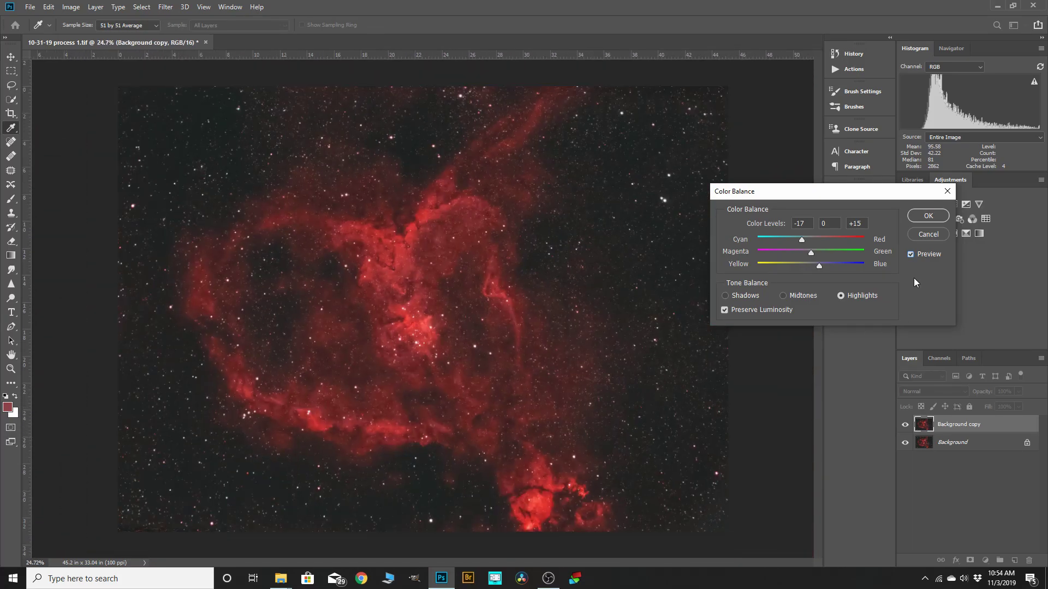
click(909, 255)
- Adjust the Color Balance highlights to -16 cyan/red and +19 yellow/blue, compare the preview, and apply the correction
drag(818, 266, 821, 267)
click(910, 256)
click(910, 255)
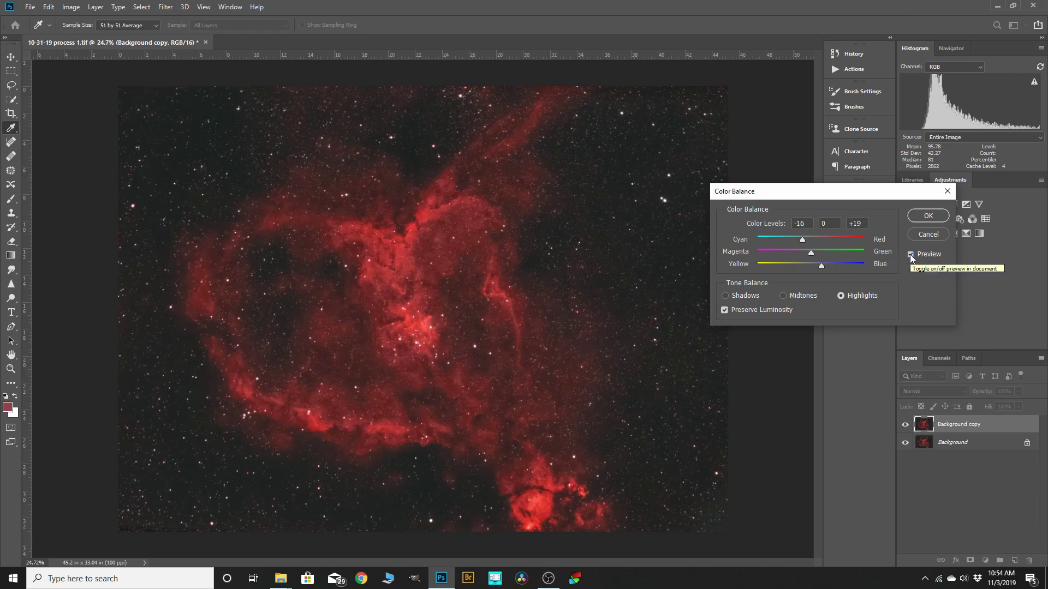
click(936, 217)
key(e)
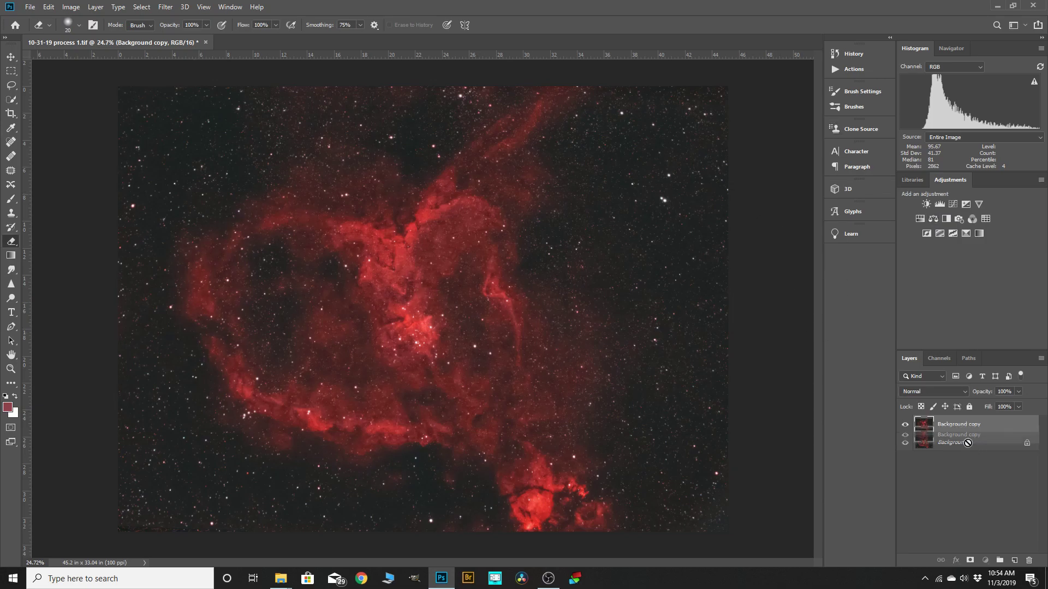
- Duplicate the Background copy layer and run the Increase Star Color action from Astronomy Tools v1_6_2 on the duplicate
drag(963, 429, 1014, 560)
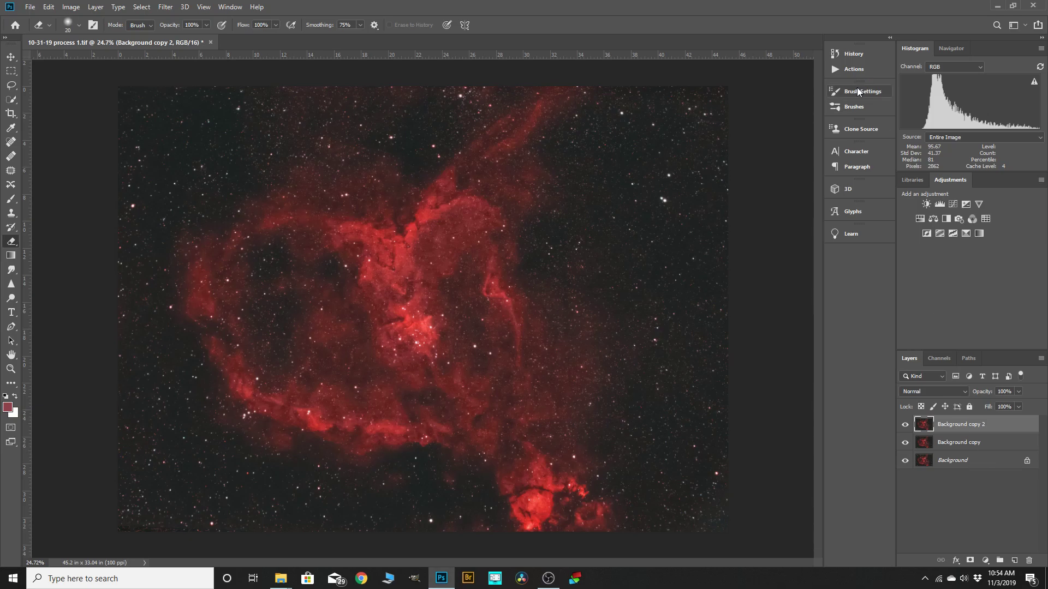
click(835, 71)
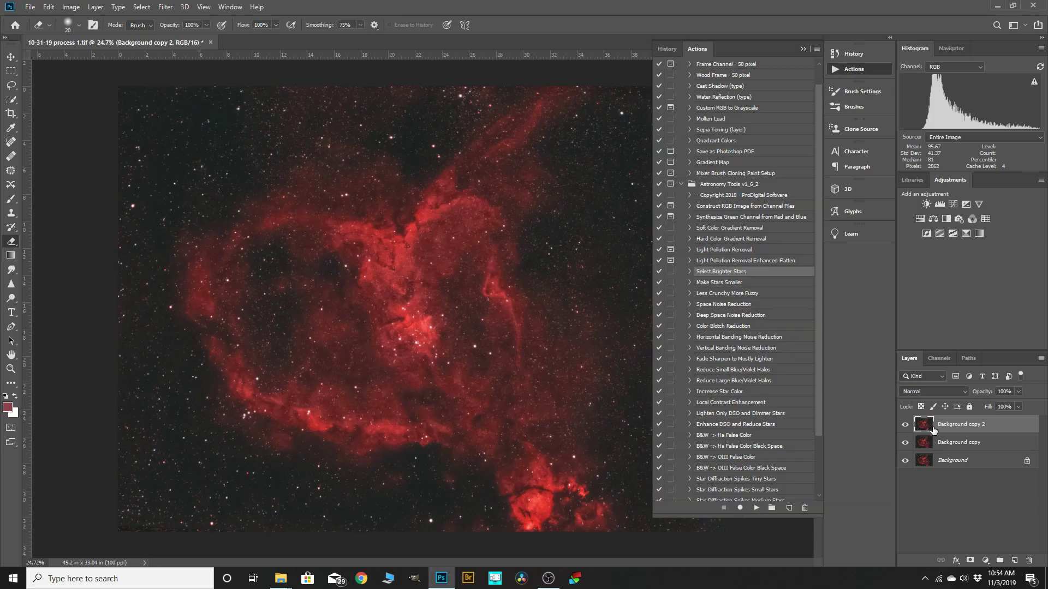
click(724, 393)
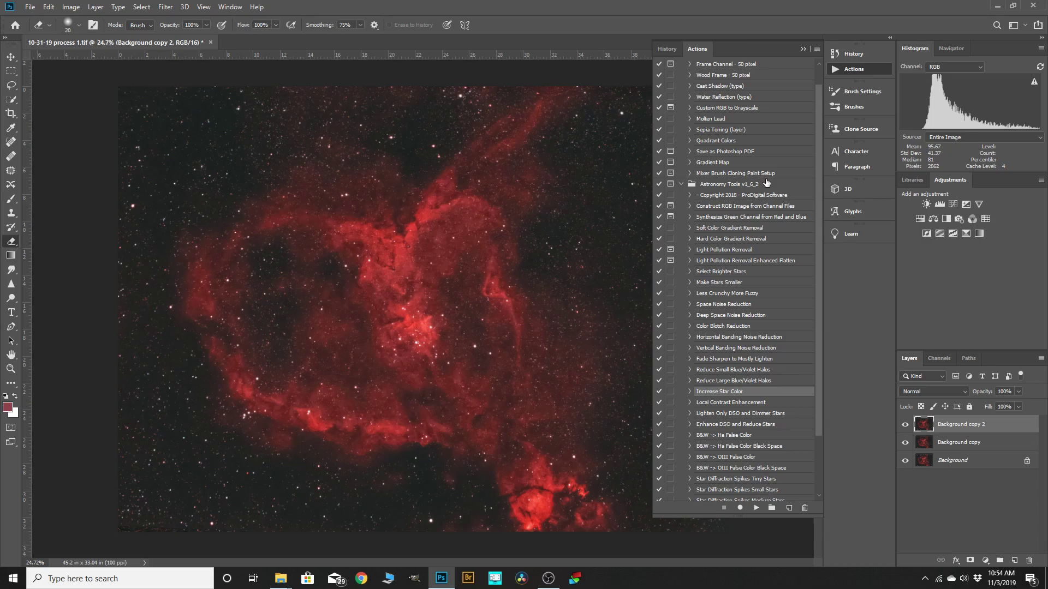
click(803, 49)
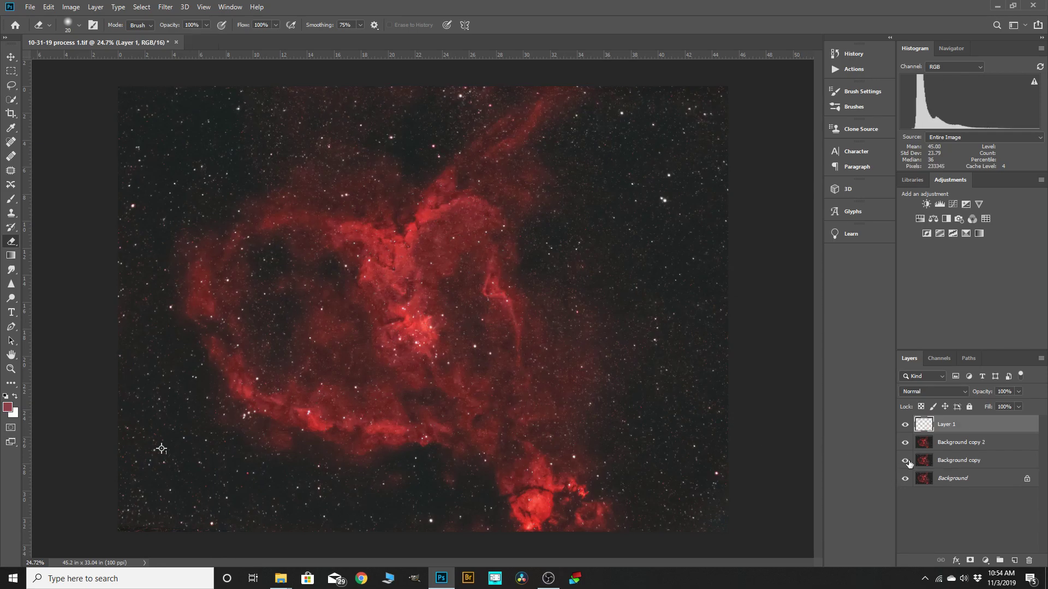
- Run the Increase Star Color action again with Layer 1 active and check that layer's effect
click(846, 72)
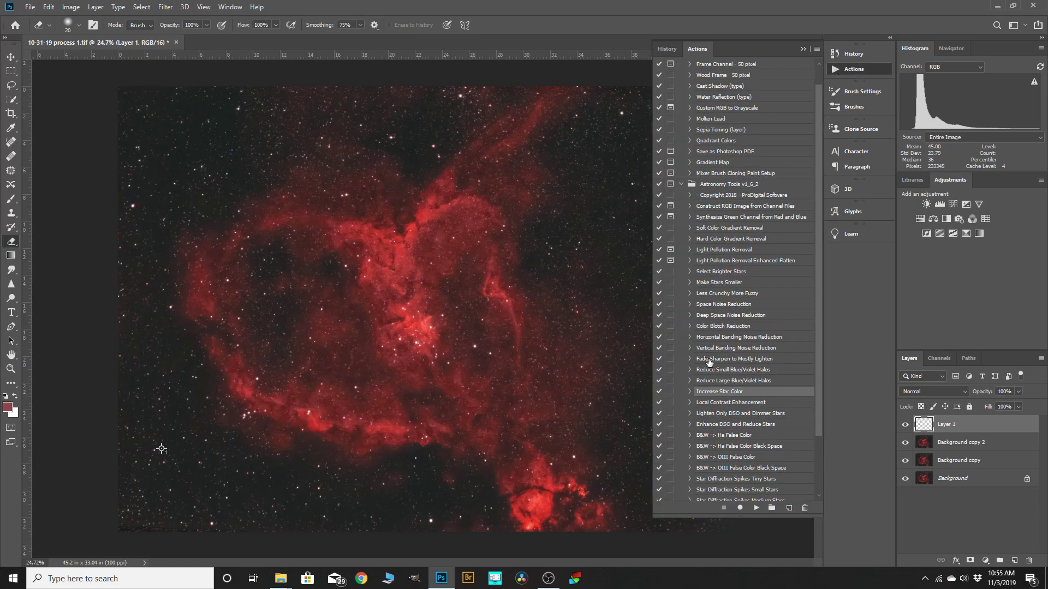
click(757, 508)
click(904, 425)
click(802, 49)
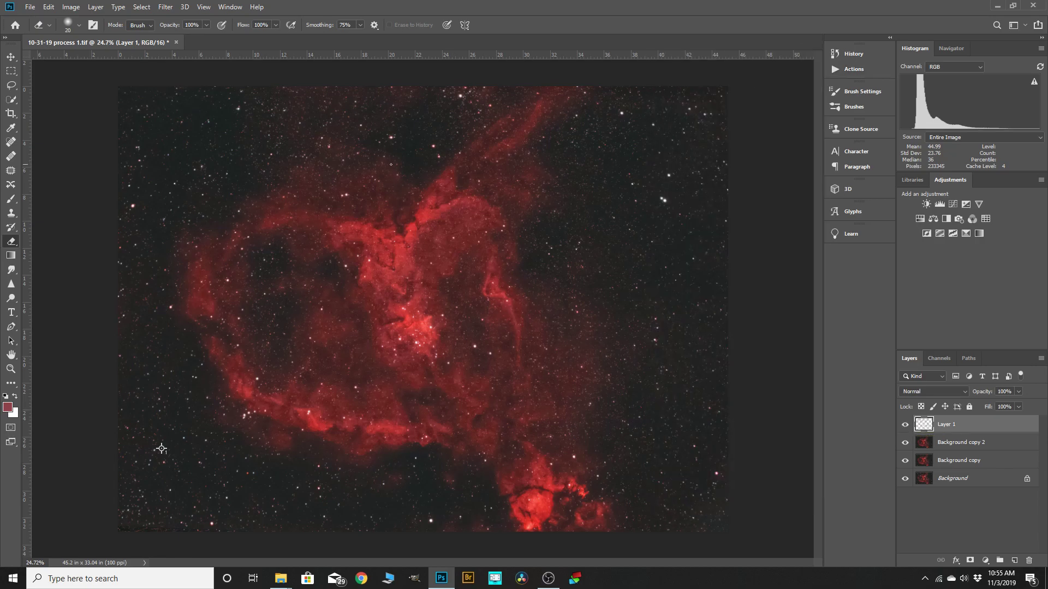
- Inspect the stars around the nebula and merge Layer 1 down into Background copy 2
key(ctrl+plus)
scroll(272, 165, up, 2)
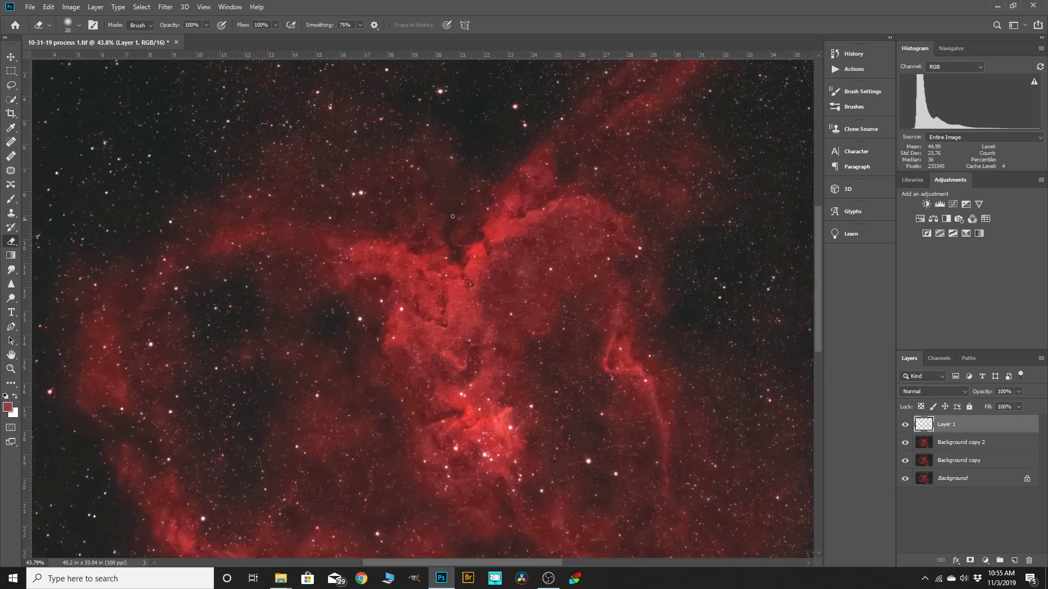
scroll(523, 214, down, 2)
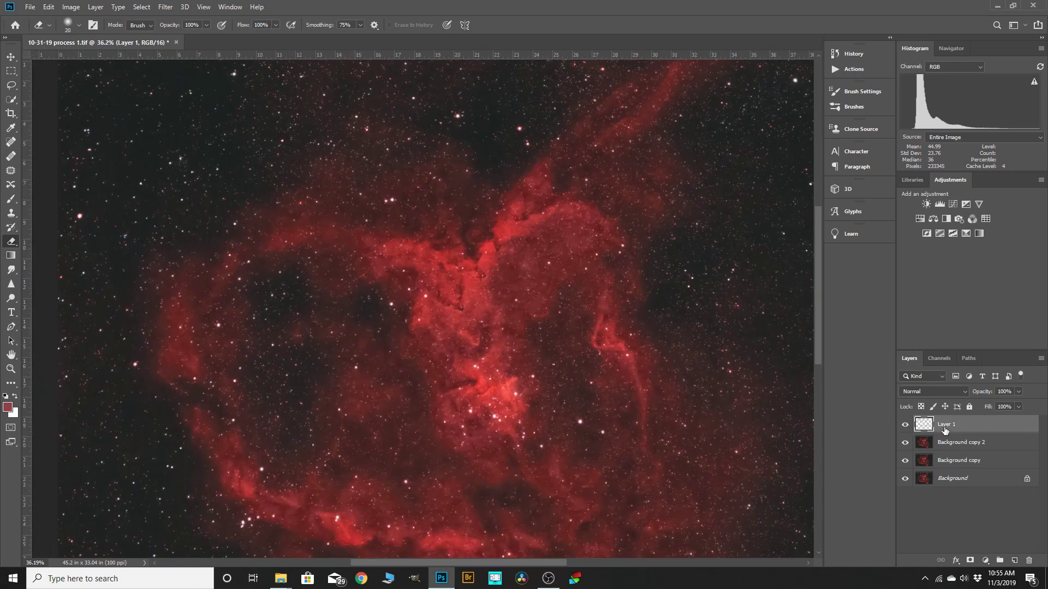
right_click(940, 426)
click(847, 430)
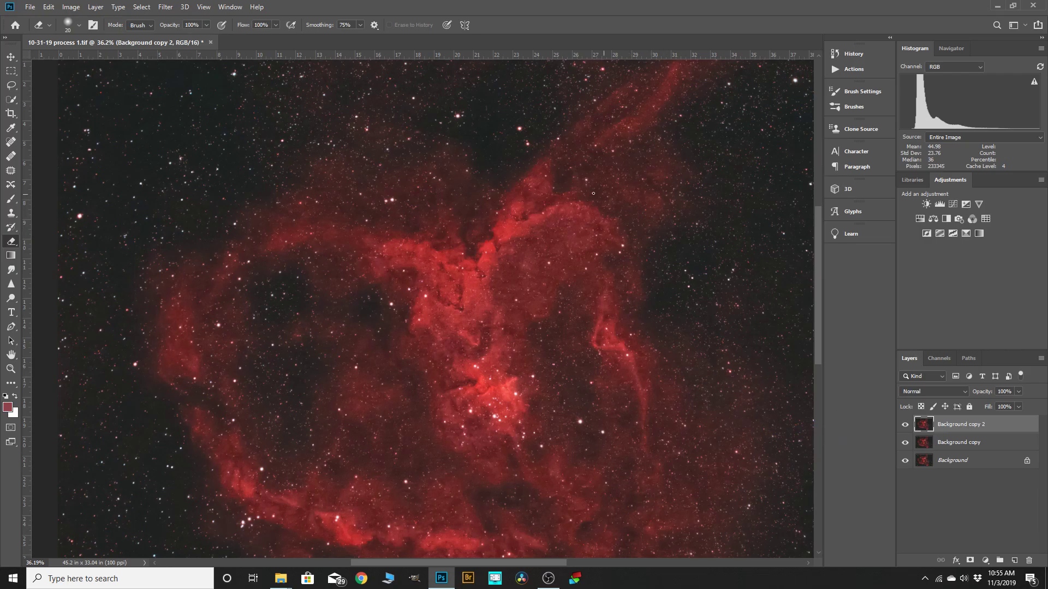
- Compare the full nebula with and without the Background copy and Background copy 2 layers, leaving both shown
scroll(593, 193, down, 1)
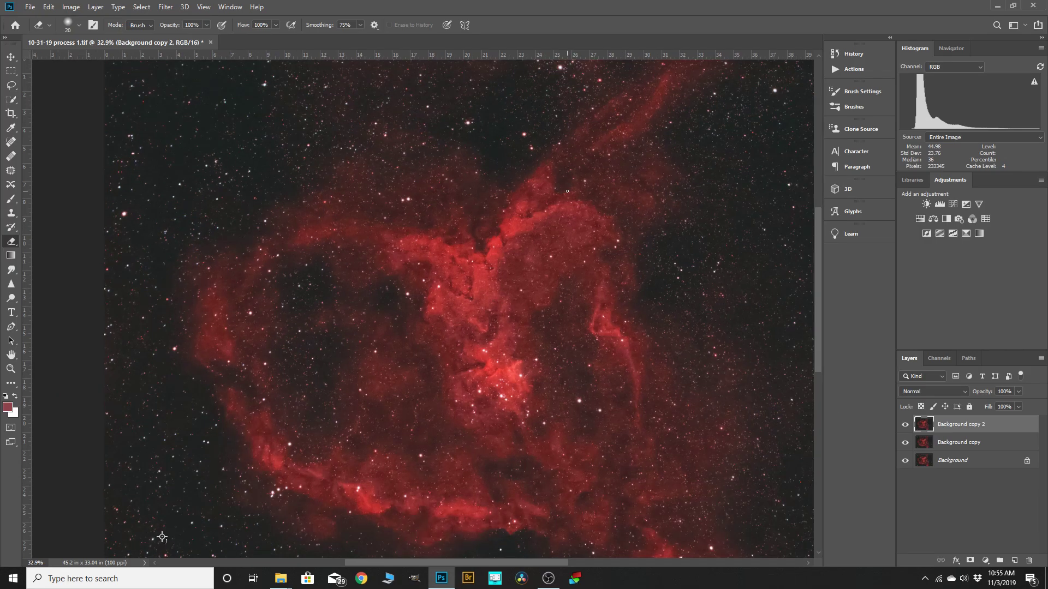
scroll(567, 191, down, 1)
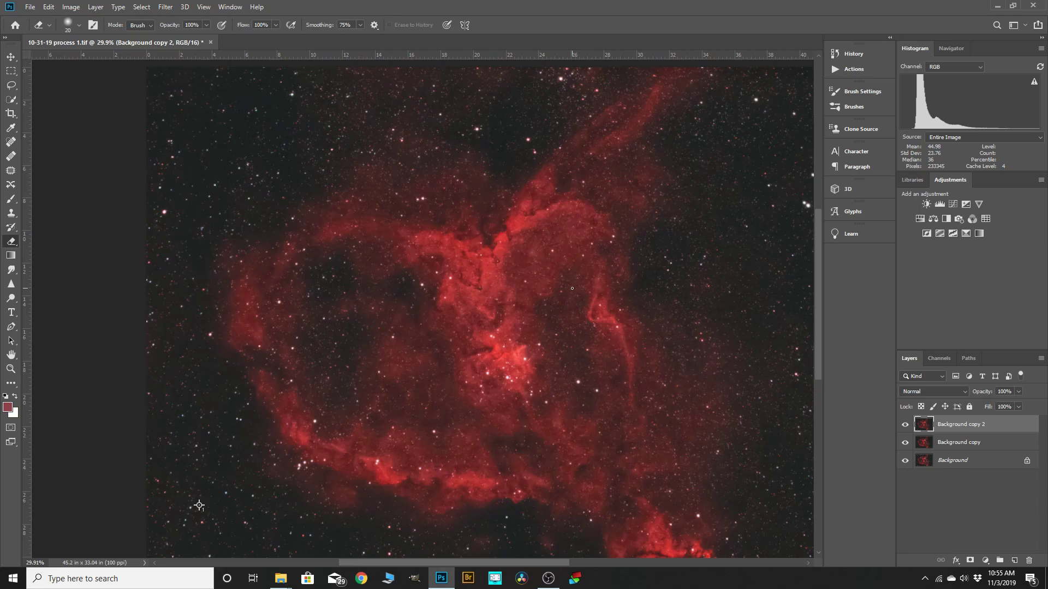
scroll(136, 463, down, 1)
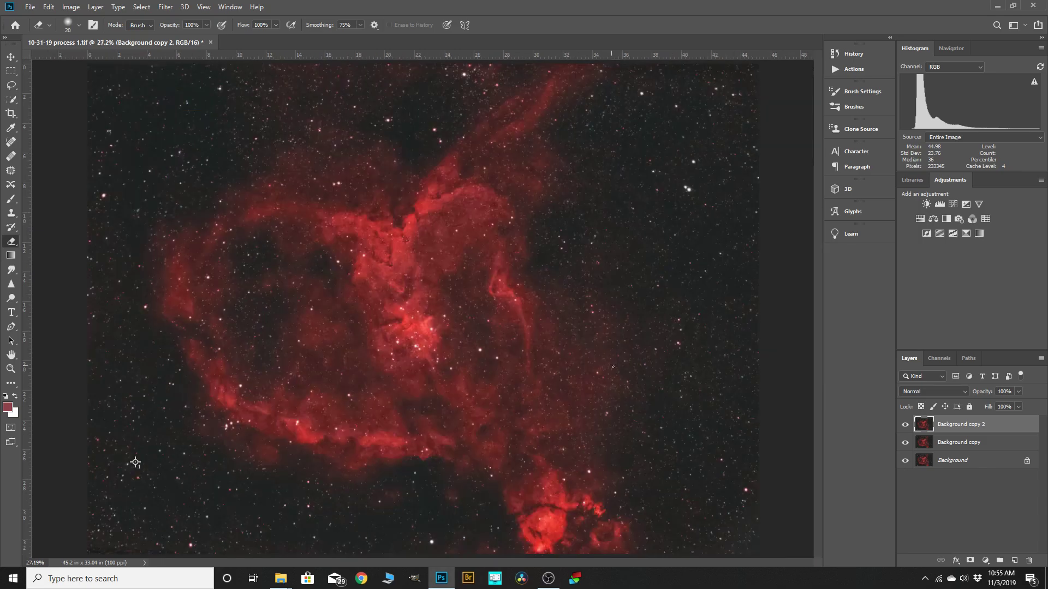
click(905, 427)
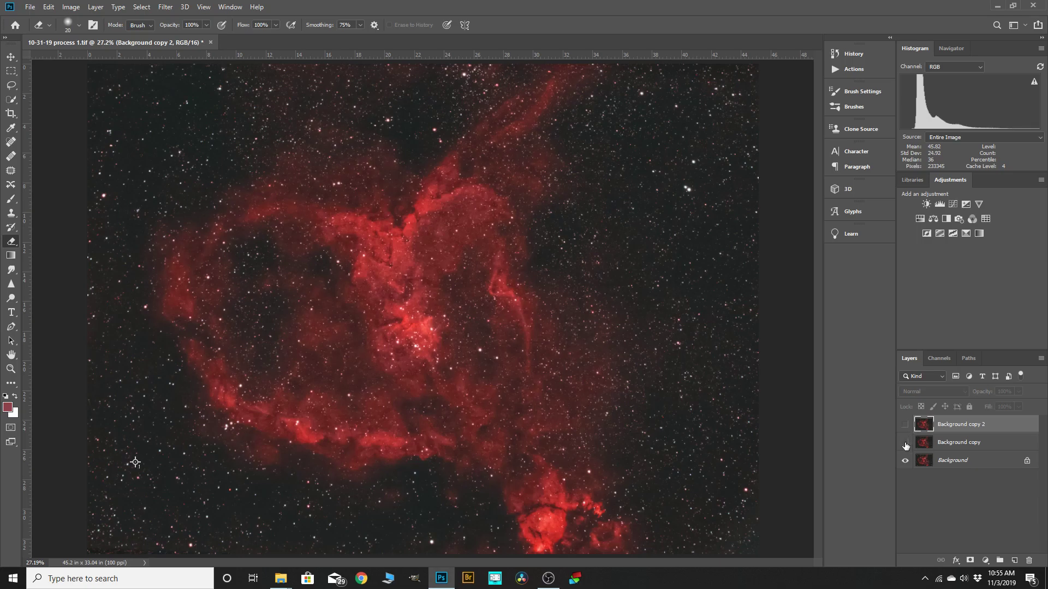
click(905, 443)
click(905, 424)
scroll(649, 332, down, 1)
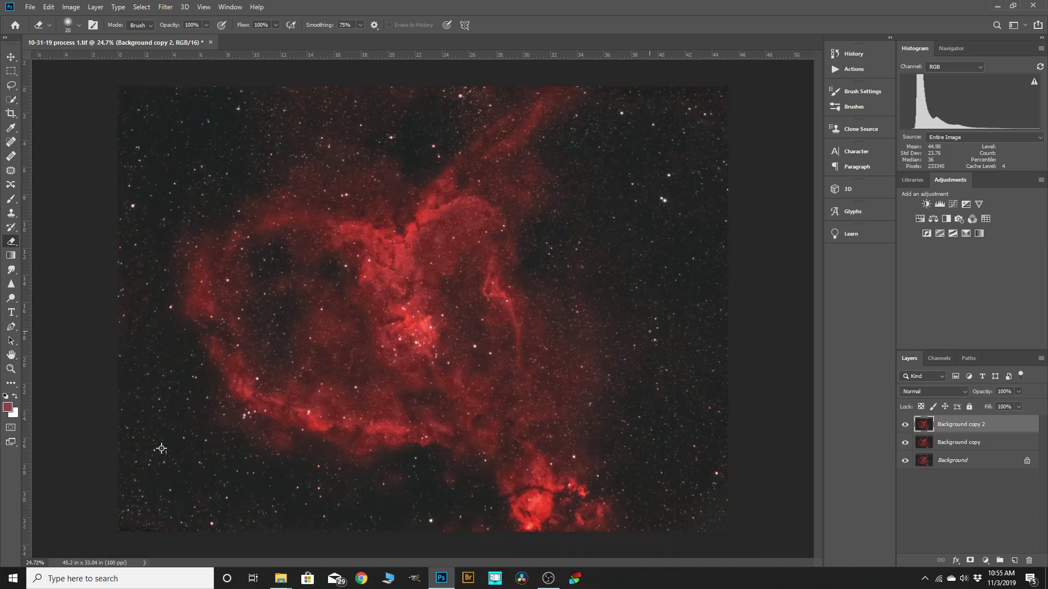